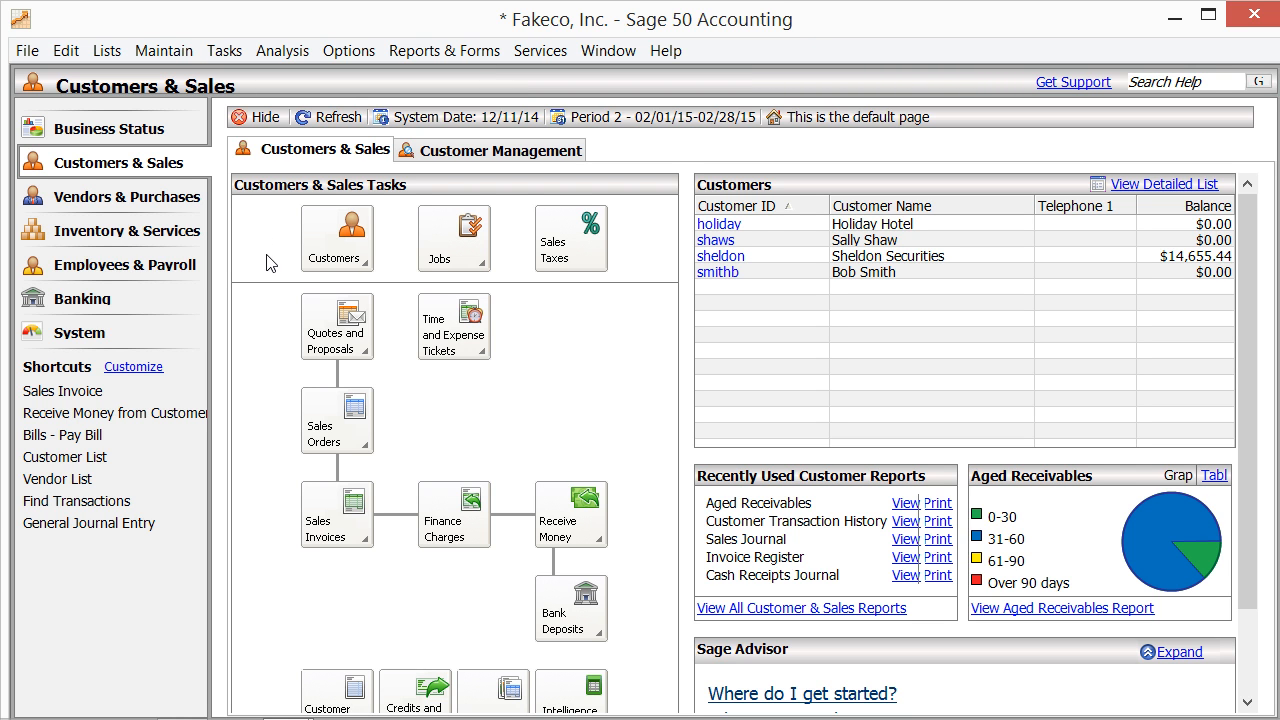
# Step: Open the Maintain Employees & Sales Reps window from the Maintain menu
pyautogui.click(168, 51)
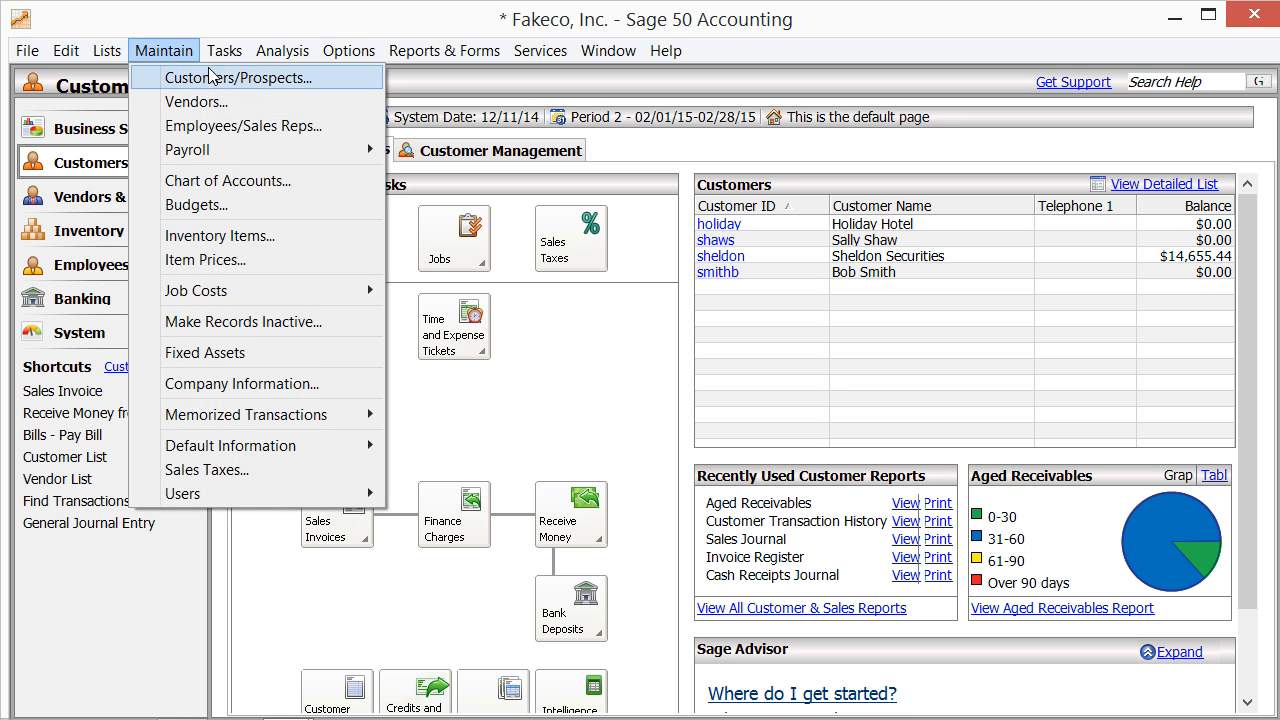
pyautogui.click(303, 128)
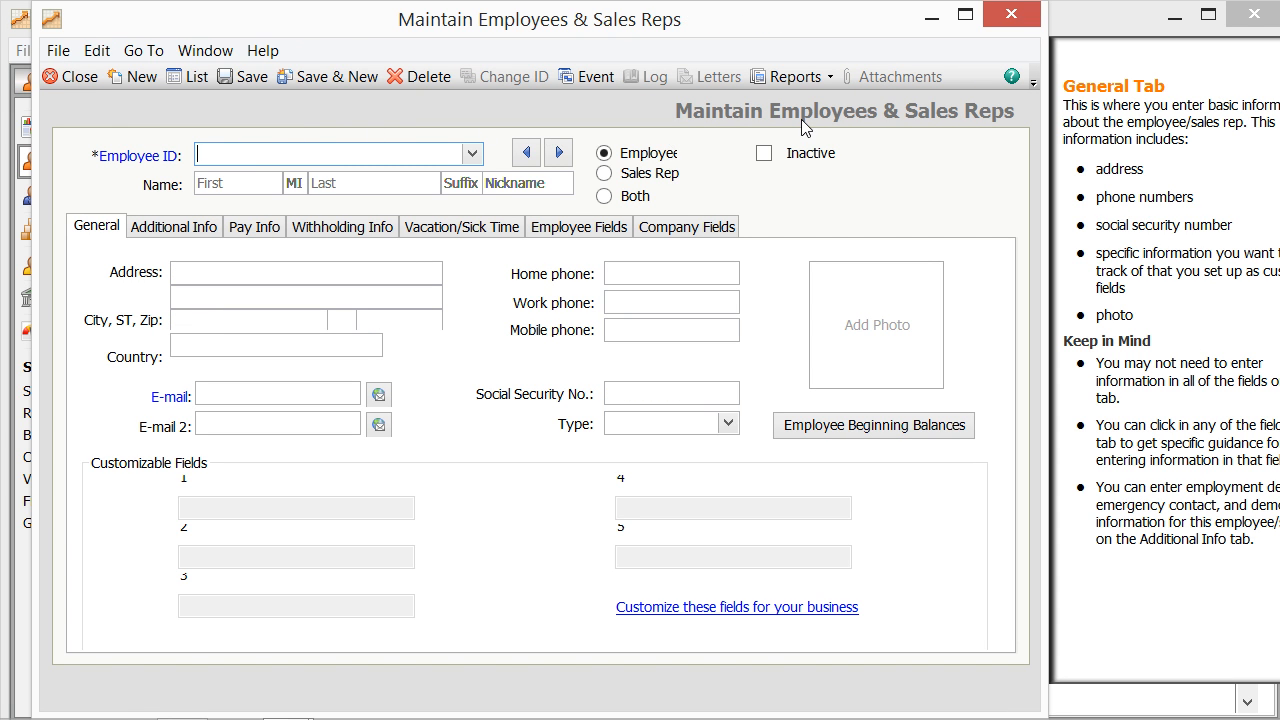
# Step: Maximize the window, load the second existing employee's record from the ID lookup, and view the name help
pyautogui.click(965, 15)
pyautogui.click(430, 145)
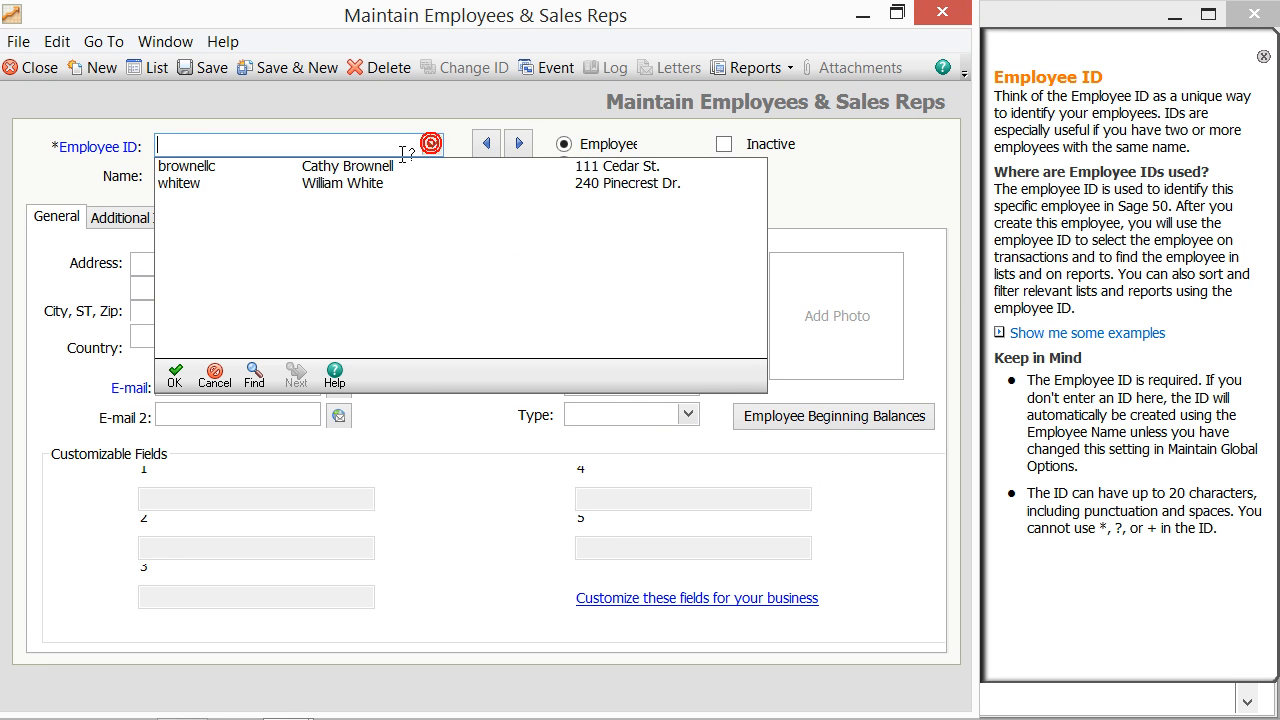
pyautogui.doubleClick(341, 184)
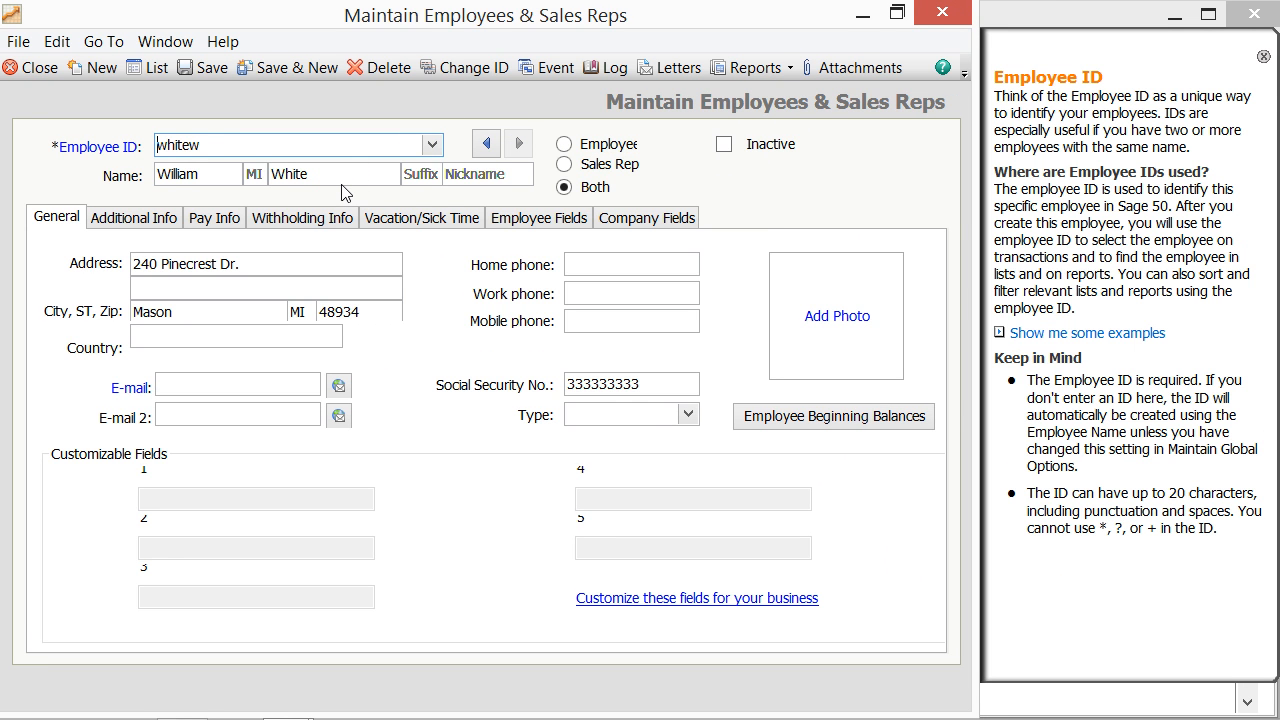
pyautogui.click(228, 150)
pyautogui.click(212, 174)
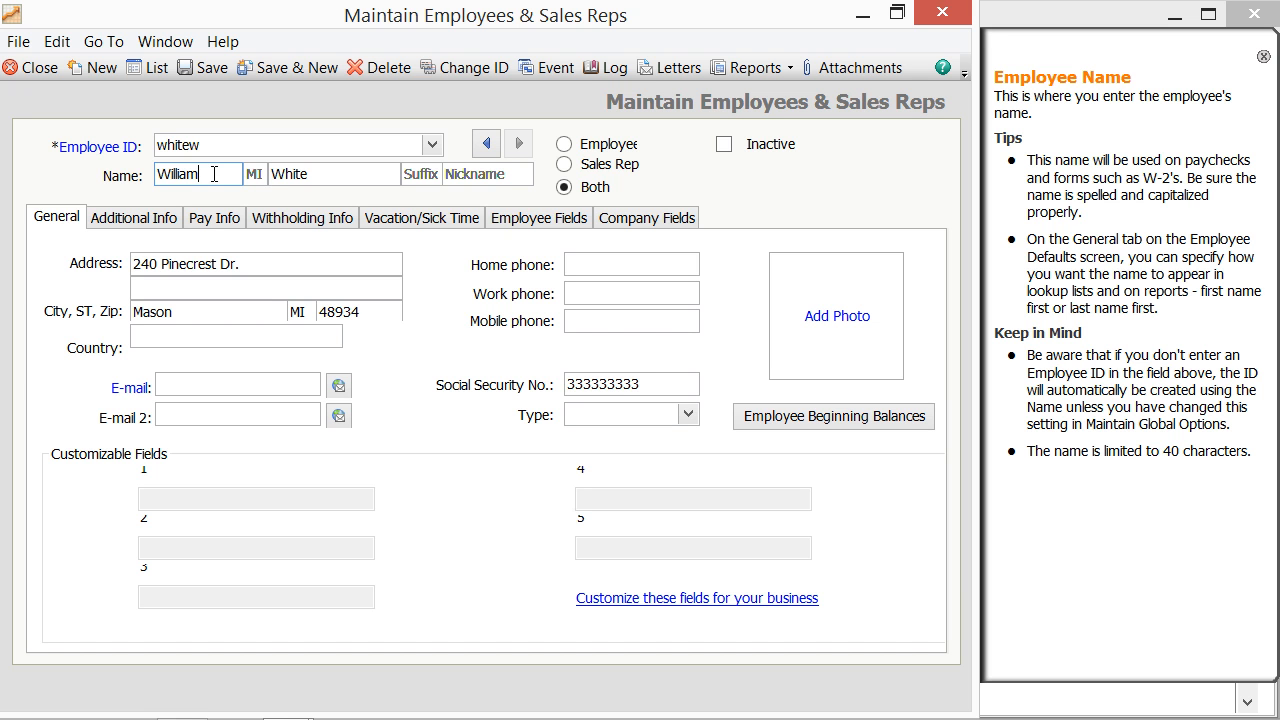
pyautogui.click(566, 188)
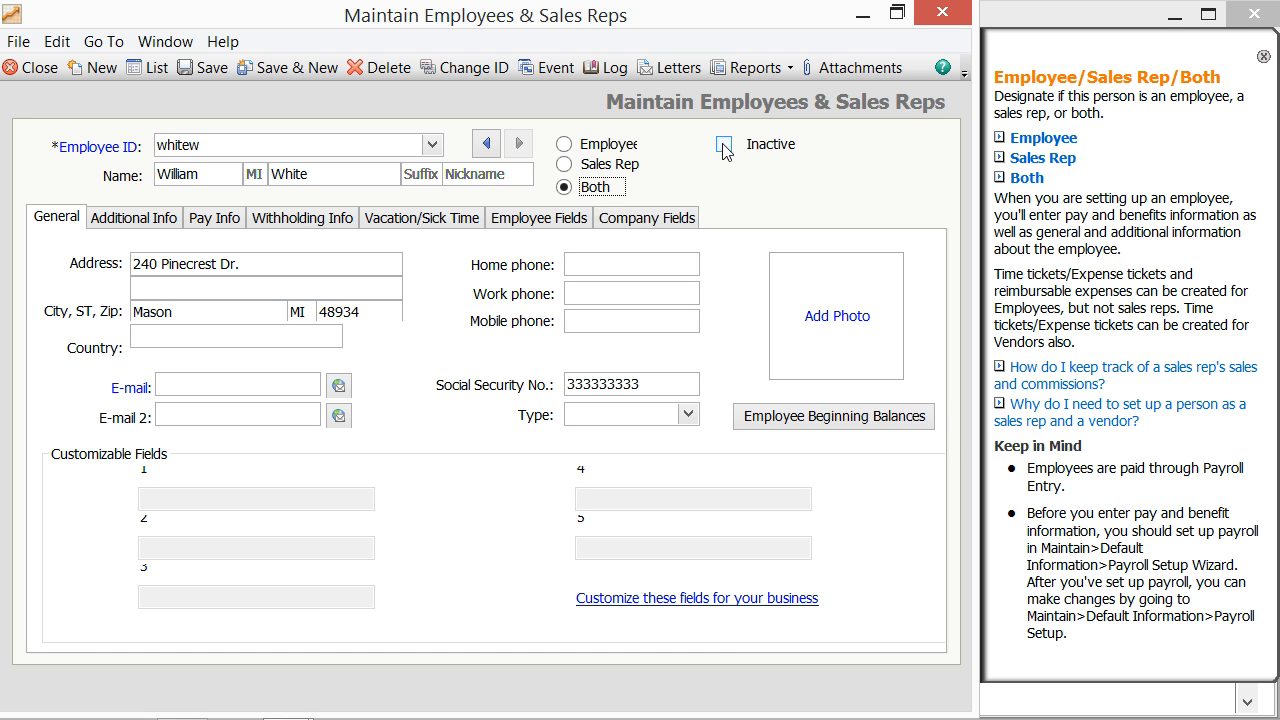
pyautogui.click(62, 226)
pyautogui.click(825, 318)
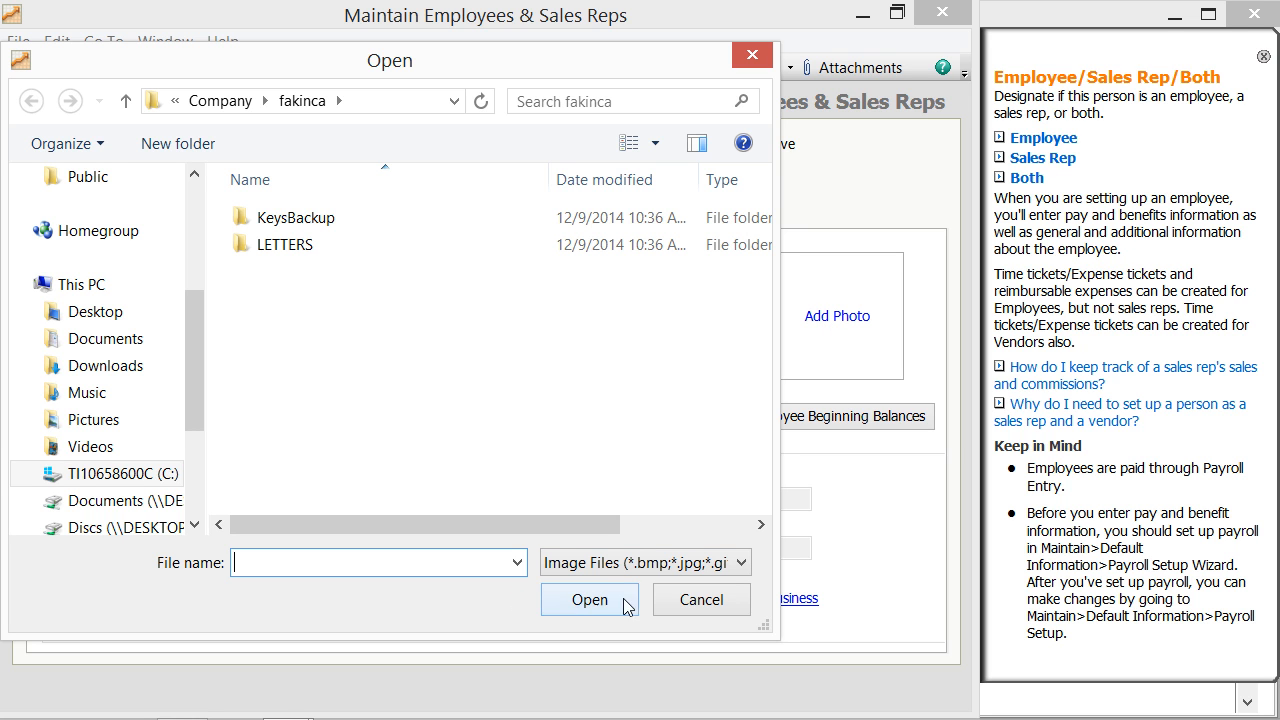
pyautogui.click(680, 605)
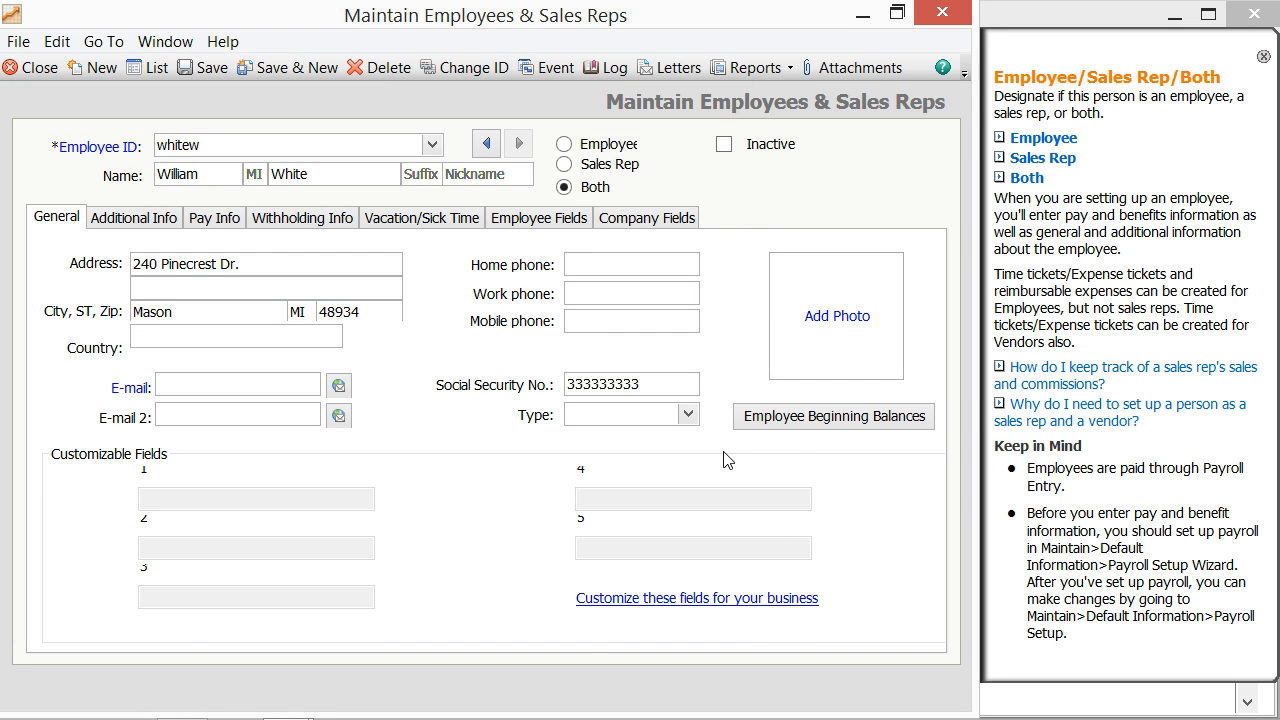
pyautogui.click(800, 417)
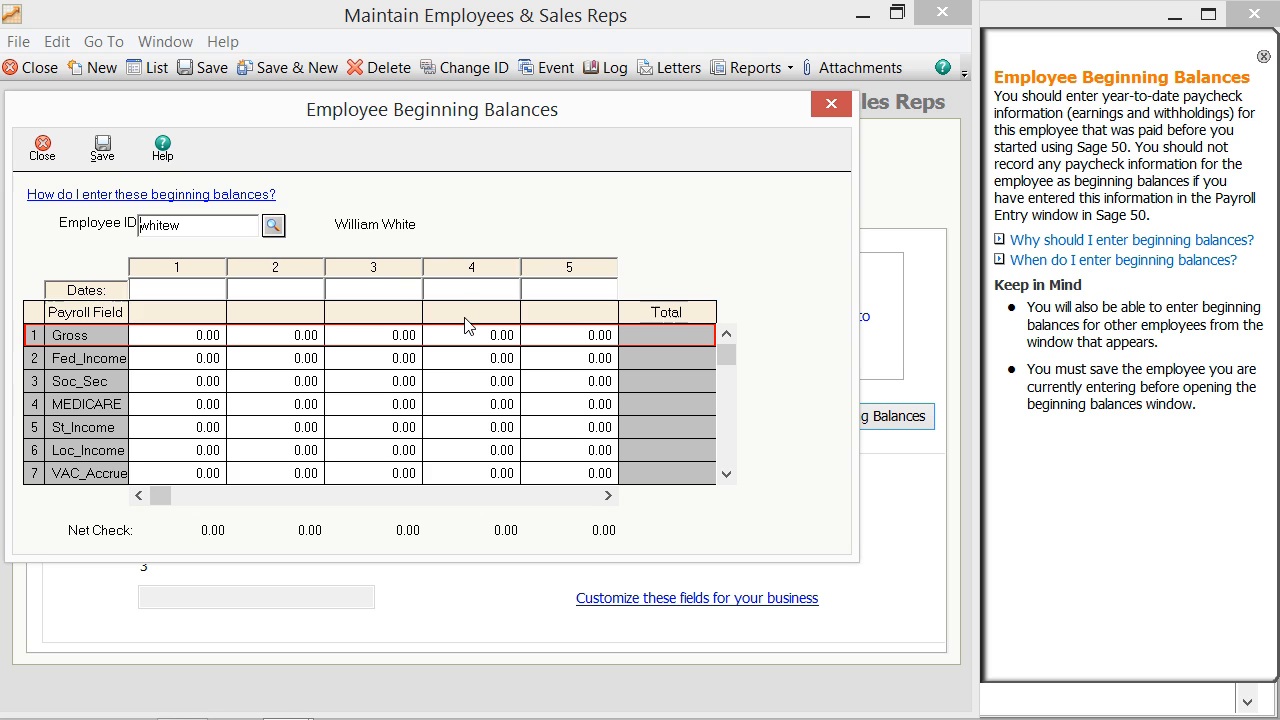
pyautogui.click(59, 157)
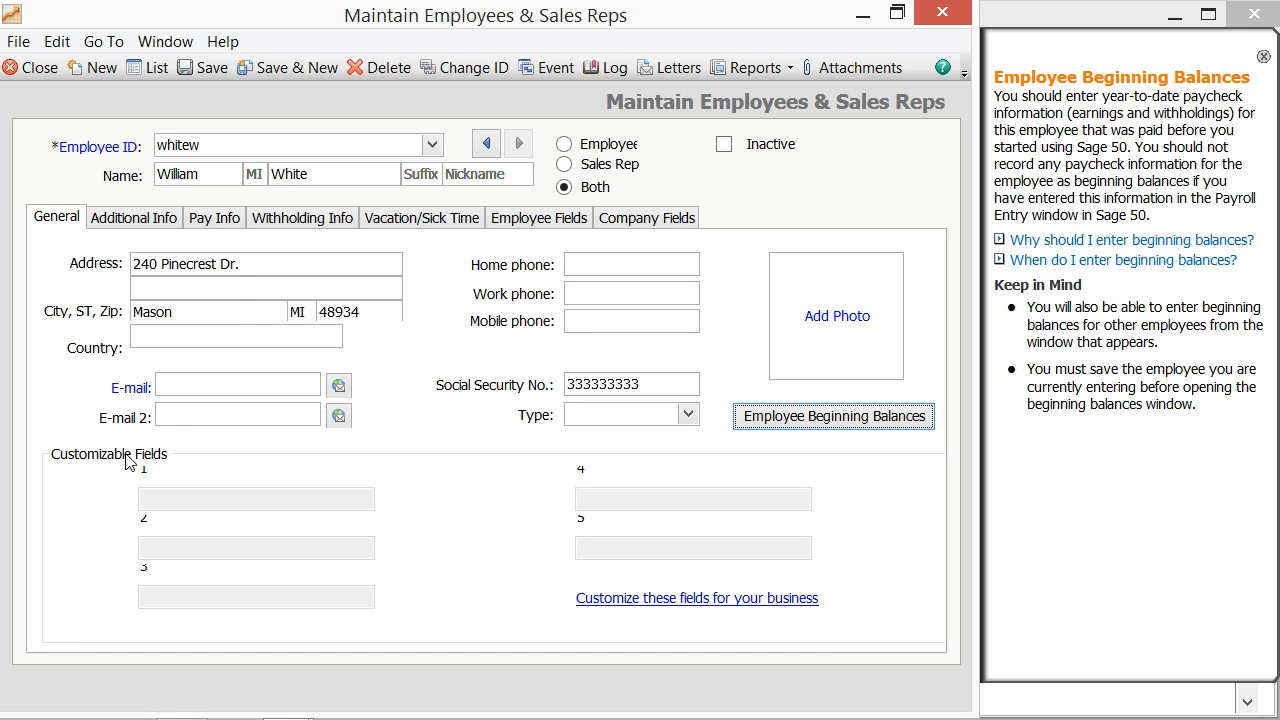
# Step: Switch to the Additional Info tab showing the Nov 7, 2000 hire date
pyautogui.click(169, 224)
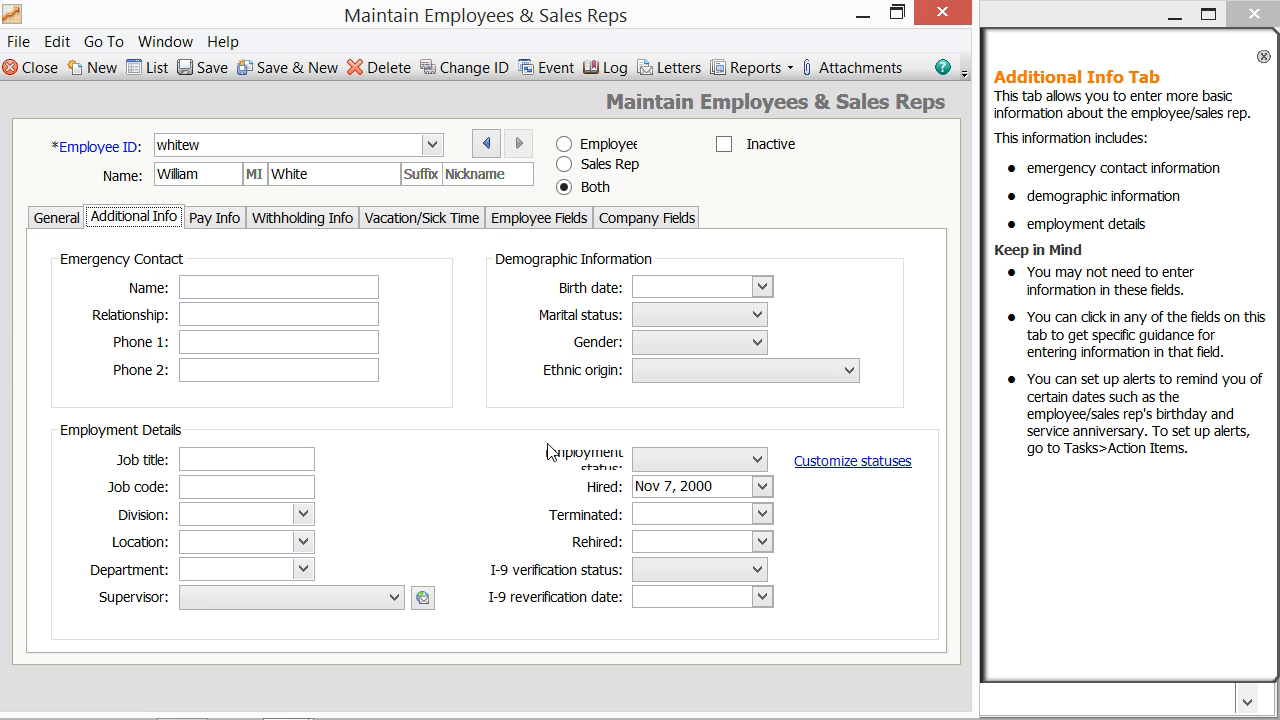
pyautogui.click(757, 461)
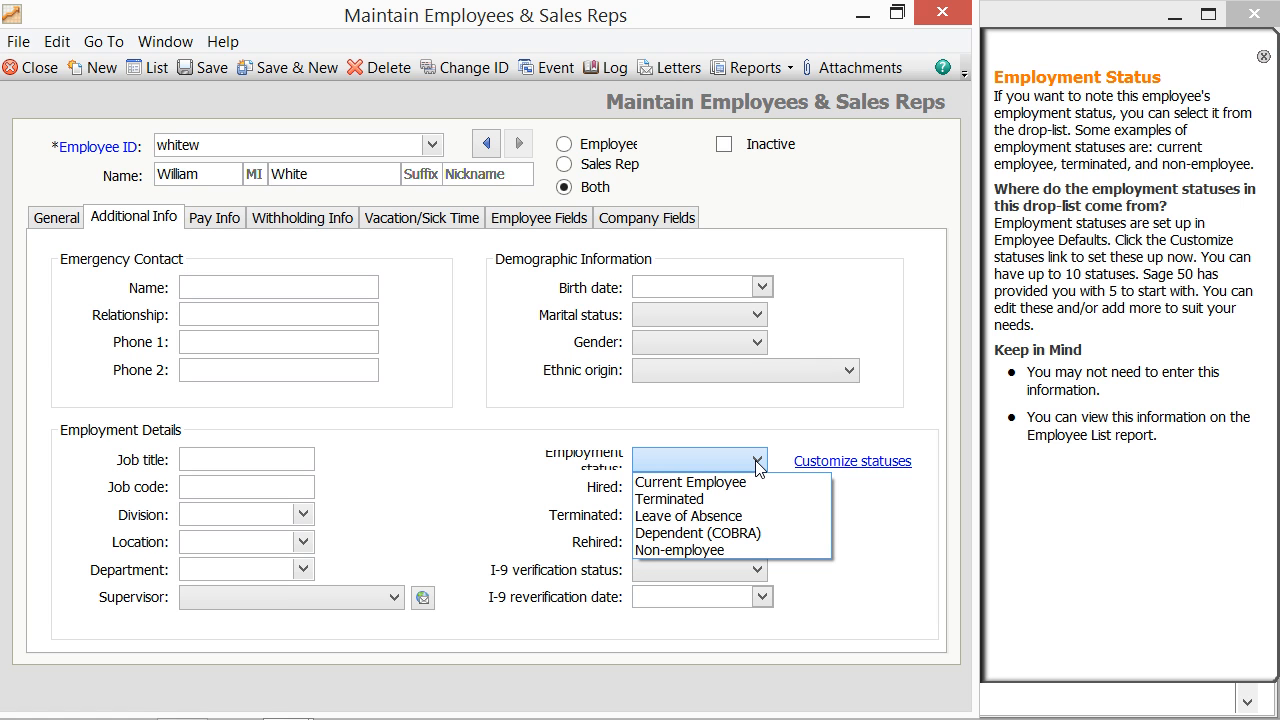
pyautogui.click(757, 463)
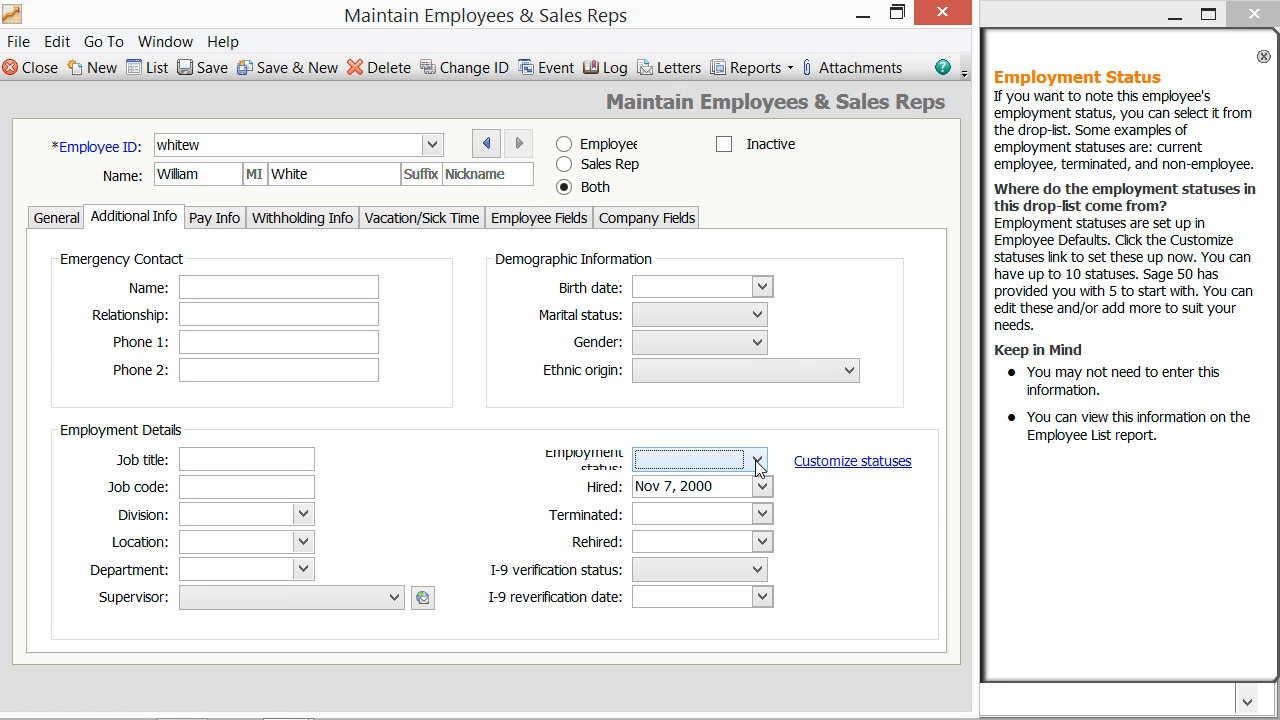
pyautogui.click(806, 462)
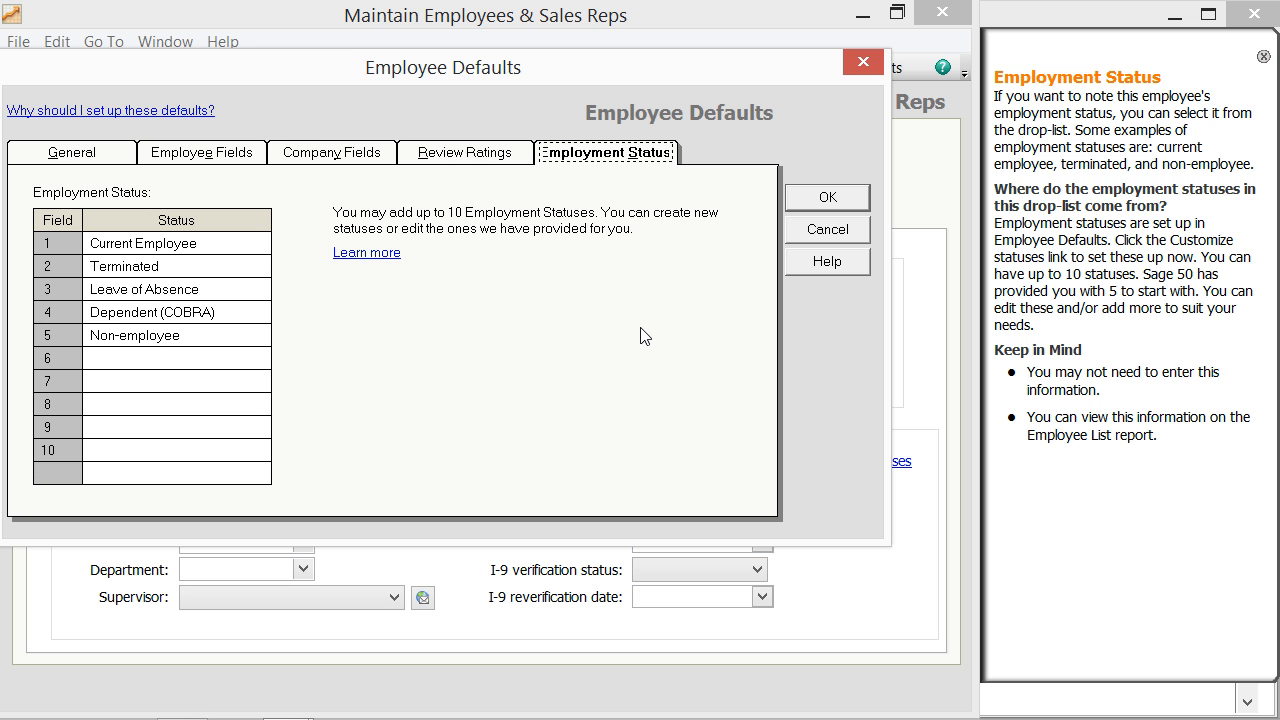
pyautogui.click(797, 201)
# Step: Check the 11/7/2000 hire date in its calendar, leaving it unchanged
pyautogui.click(612, 492)
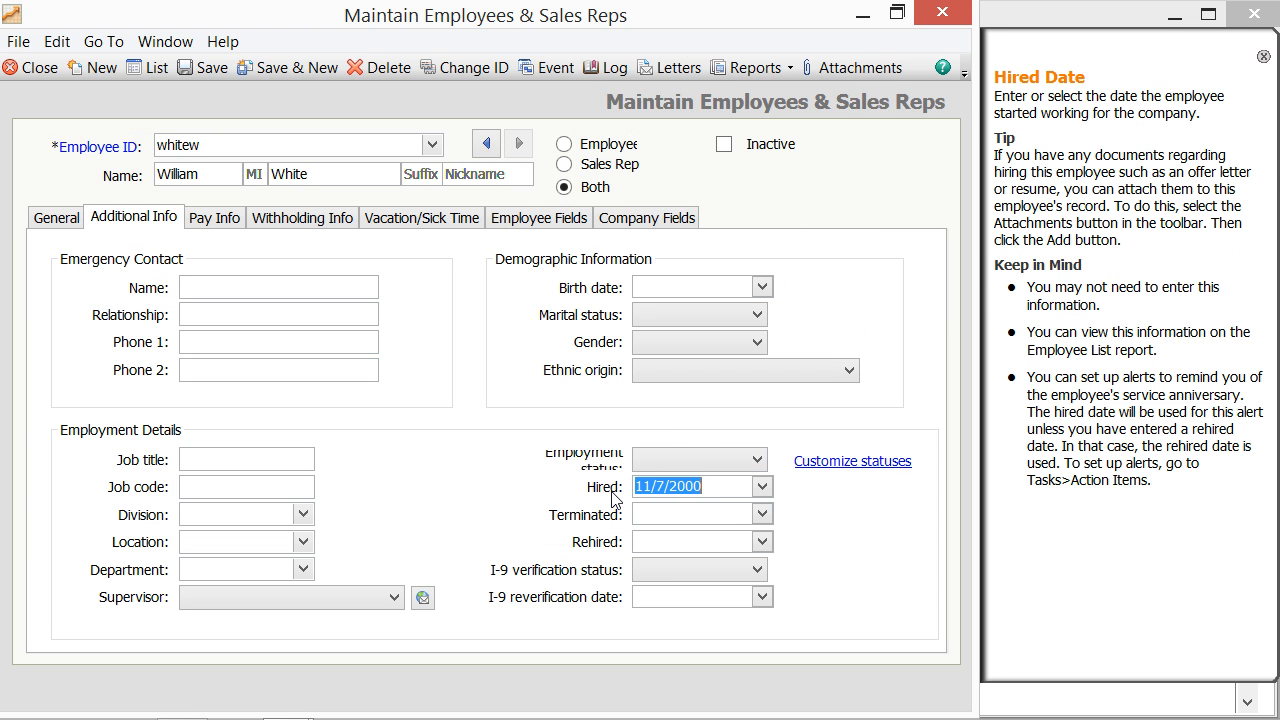
pyautogui.click(762, 488)
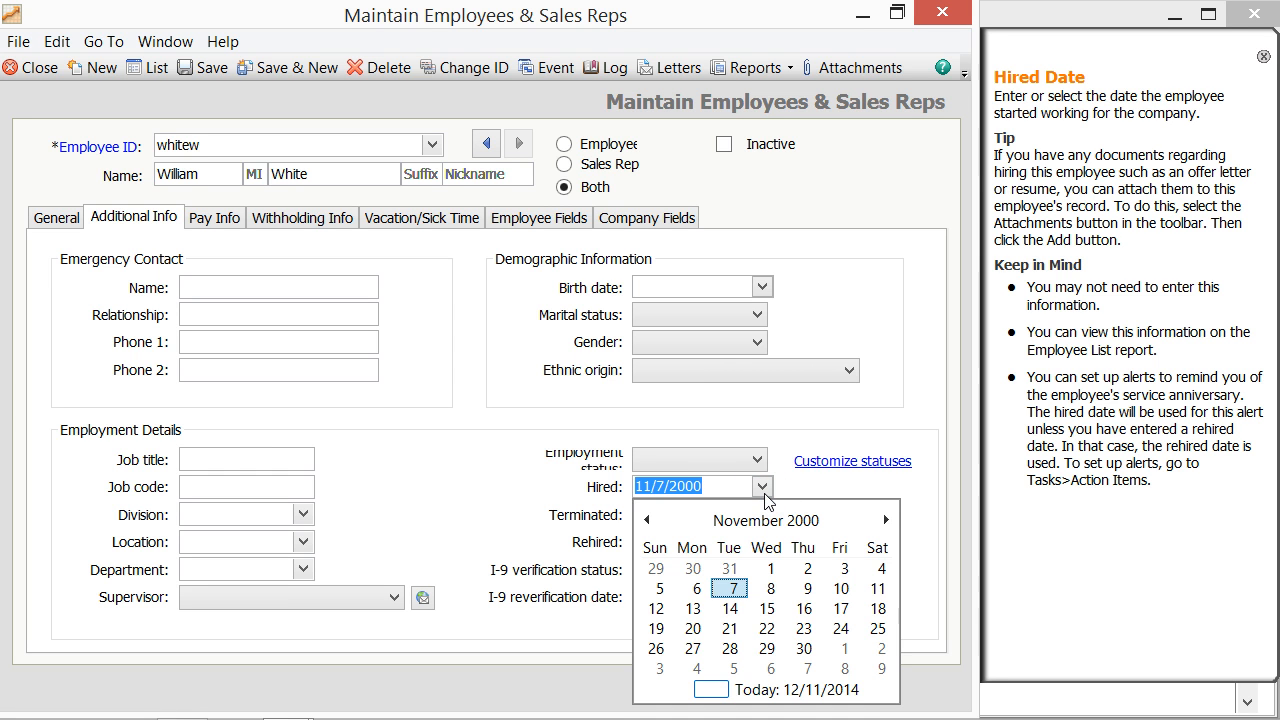
pyautogui.click(763, 488)
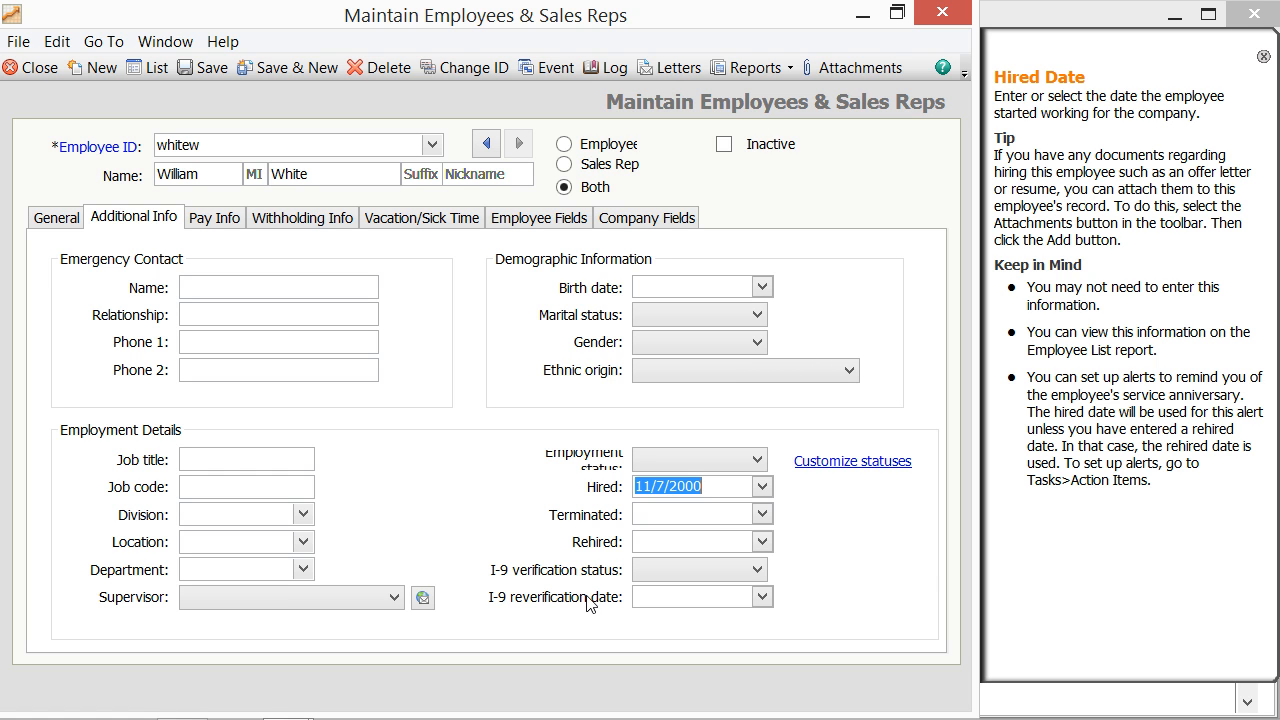
# Step: On Pay Info, keep Hourly - Hours per Pay Period and view the customer billing rate help
pyautogui.click(215, 218)
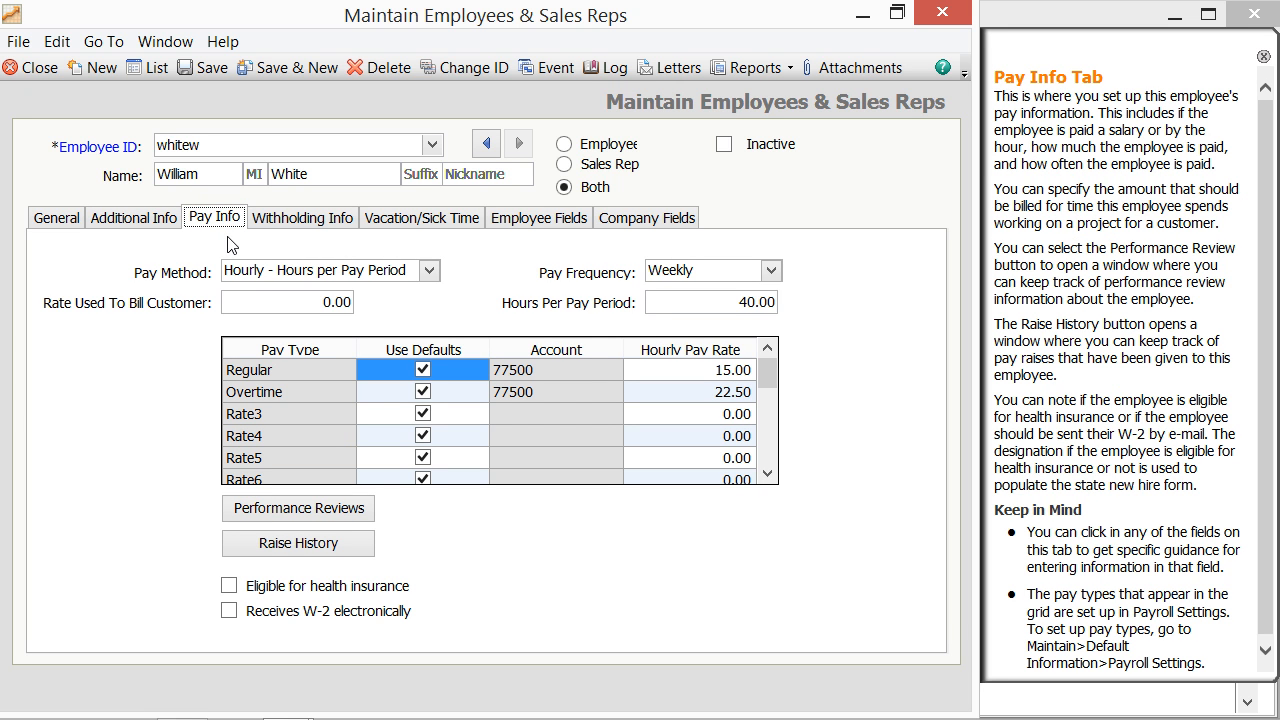
pyautogui.click(428, 272)
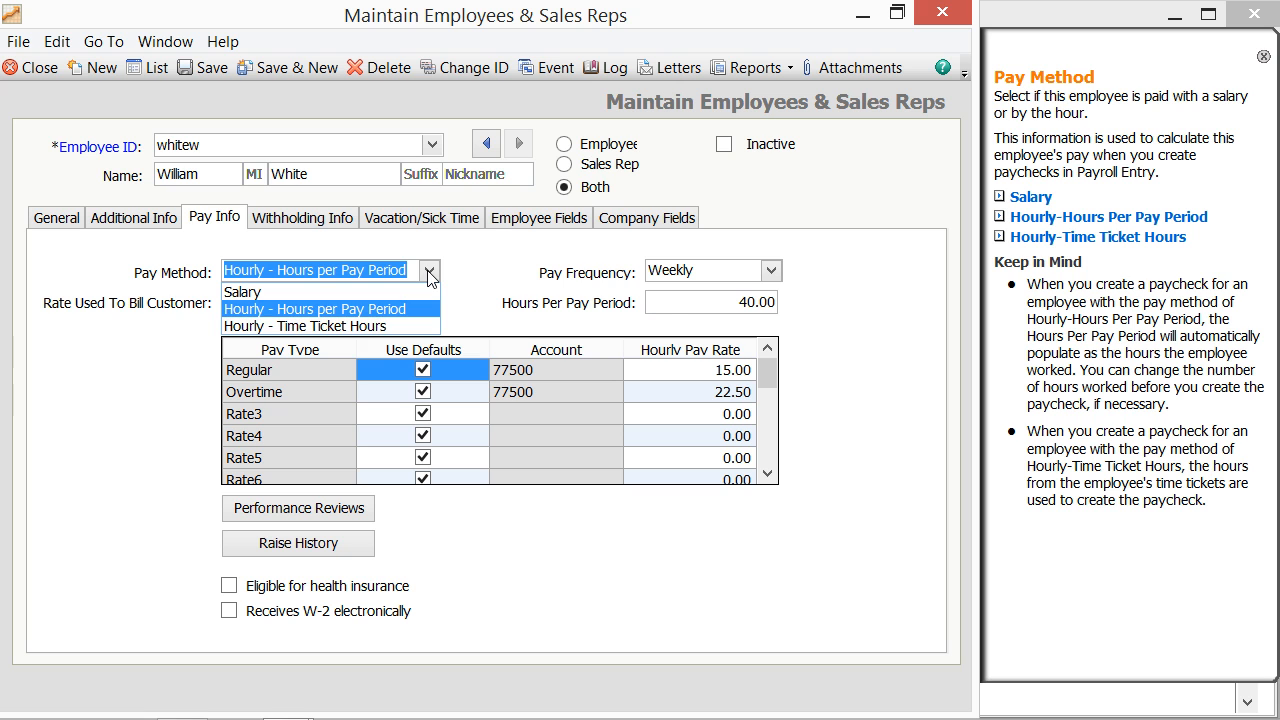
pyautogui.click(428, 272)
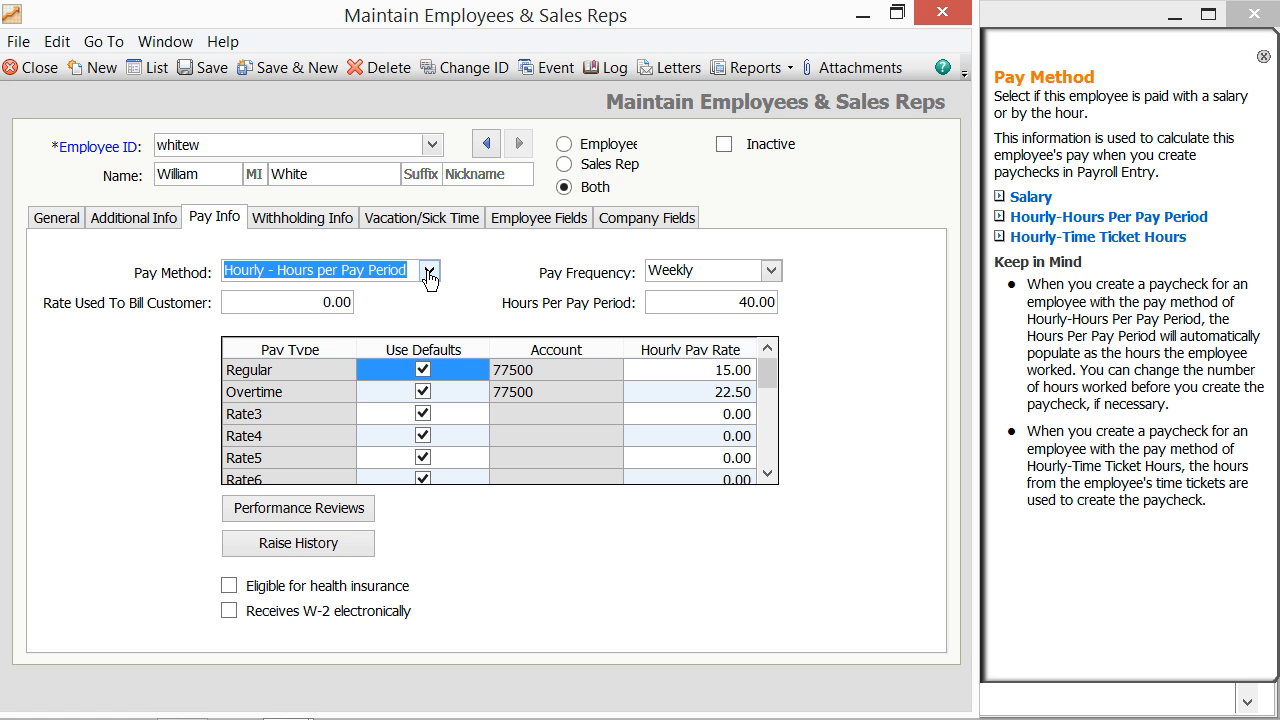
pyautogui.click(319, 306)
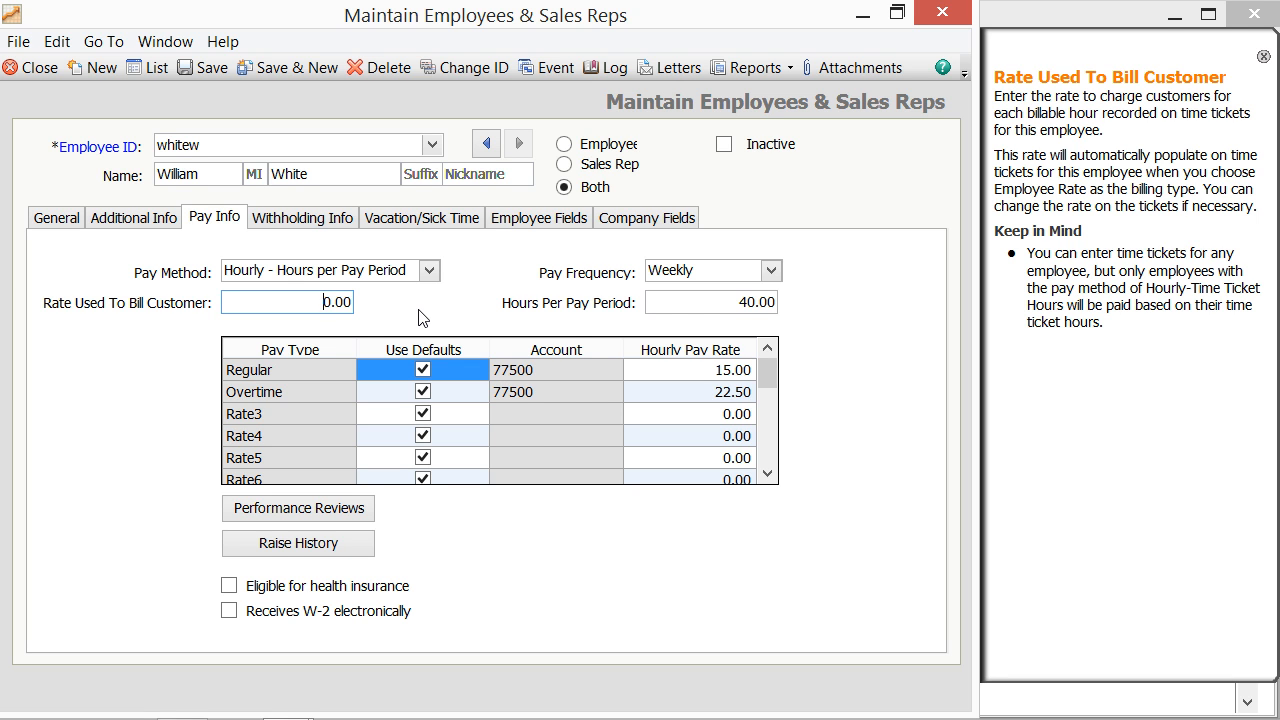
pyautogui.click(548, 276)
# Step: Select the Regular row's 15.00 hourly rate and its Use Defaults cell to see Pay Rate help
pyautogui.click(688, 371)
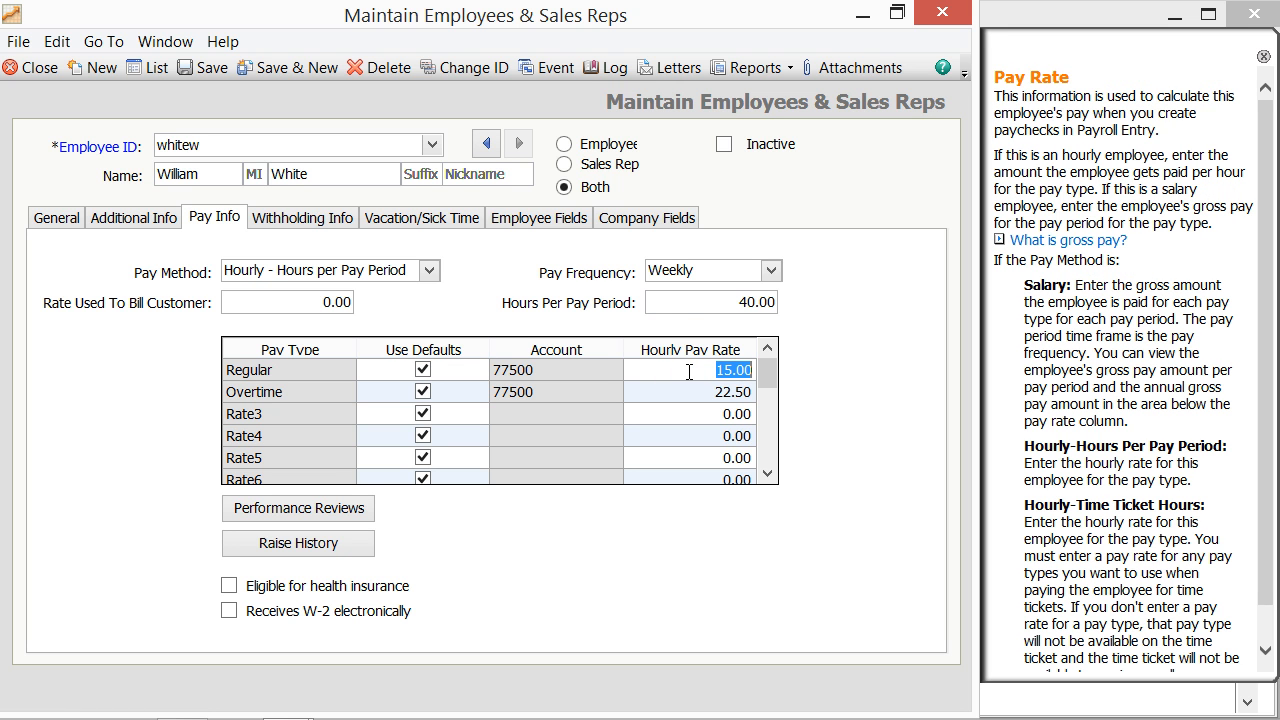
pyautogui.click(435, 373)
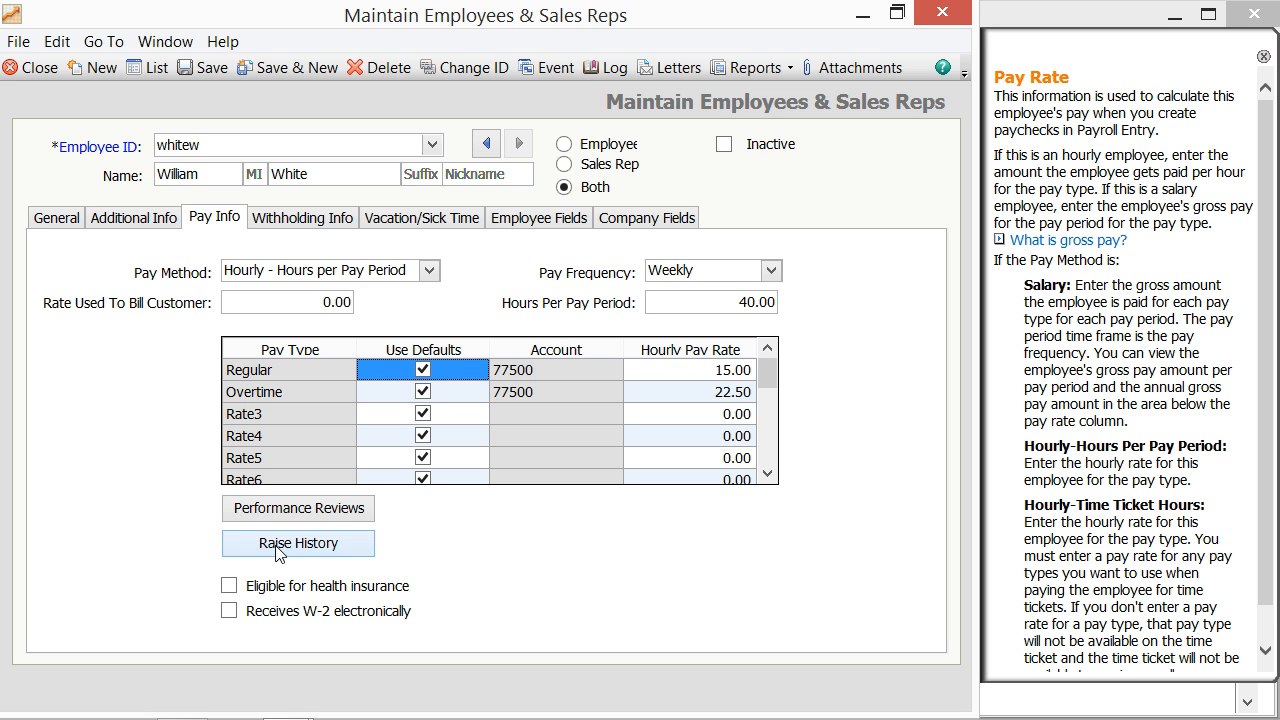
# Step: On Withholding Info, keep the Federal filing status as Single
pyautogui.click(308, 222)
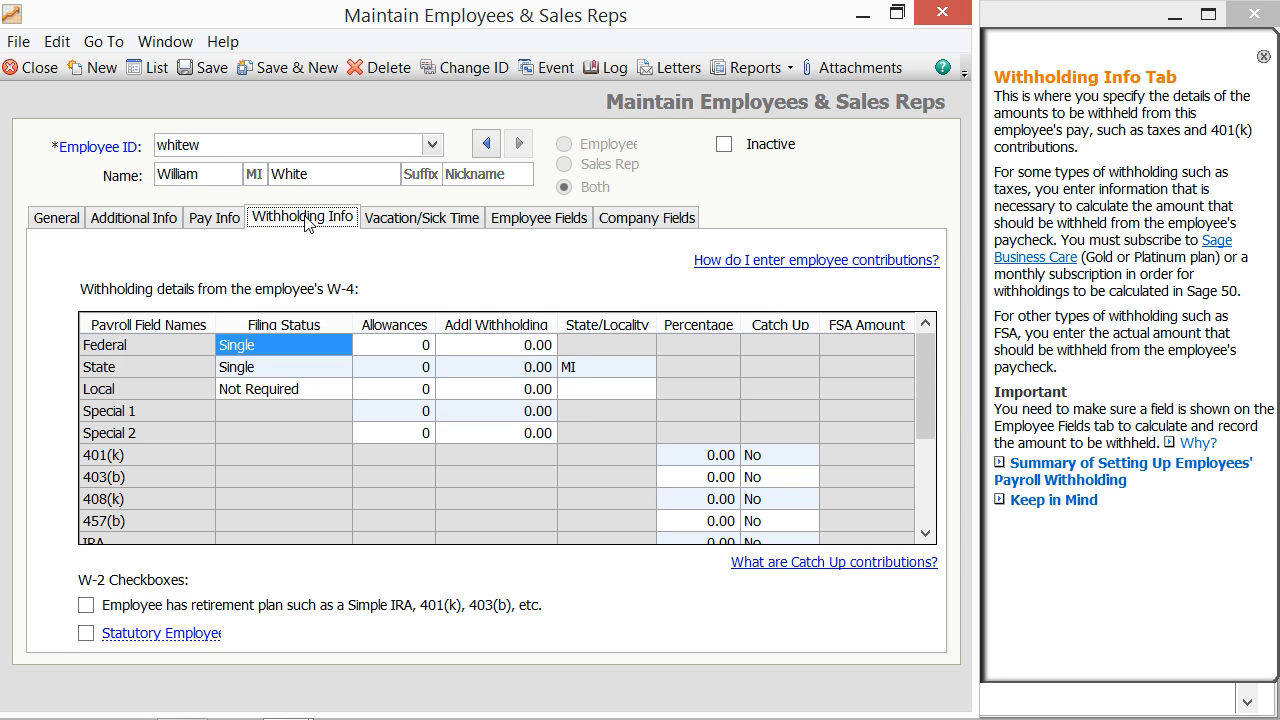
pyautogui.click(293, 350)
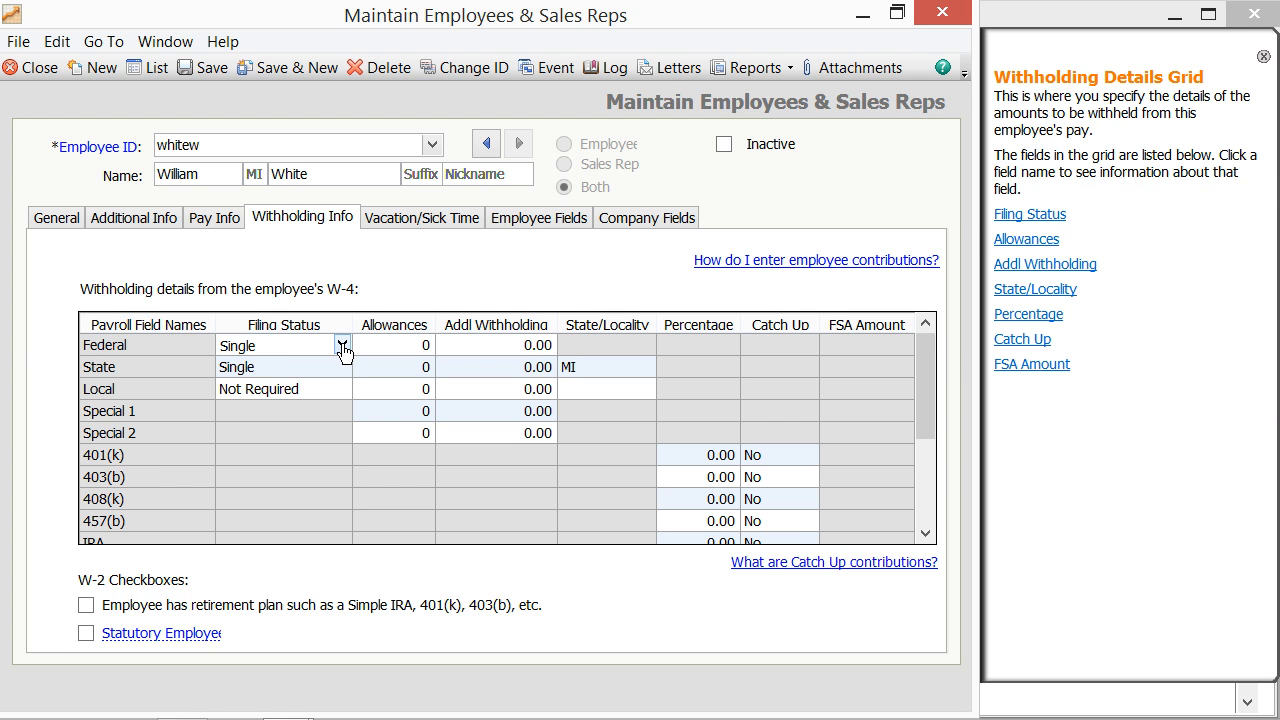
pyautogui.click(342, 346)
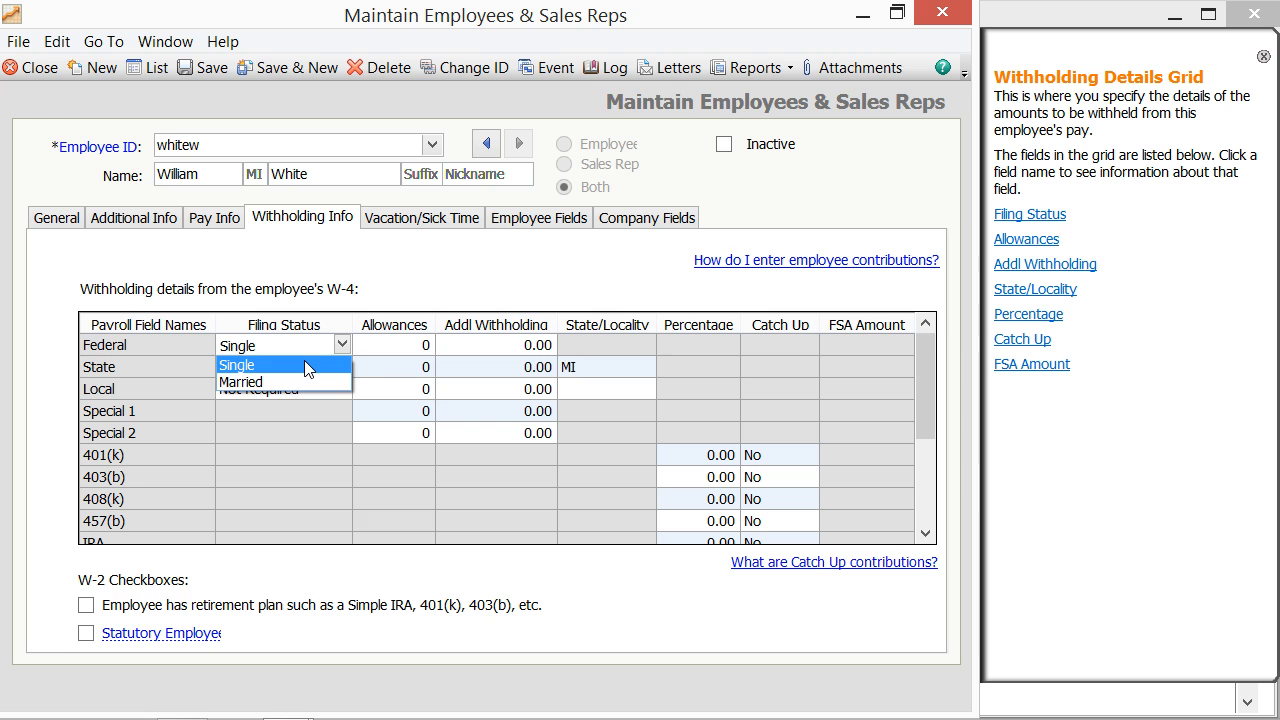
pyautogui.click(305, 365)
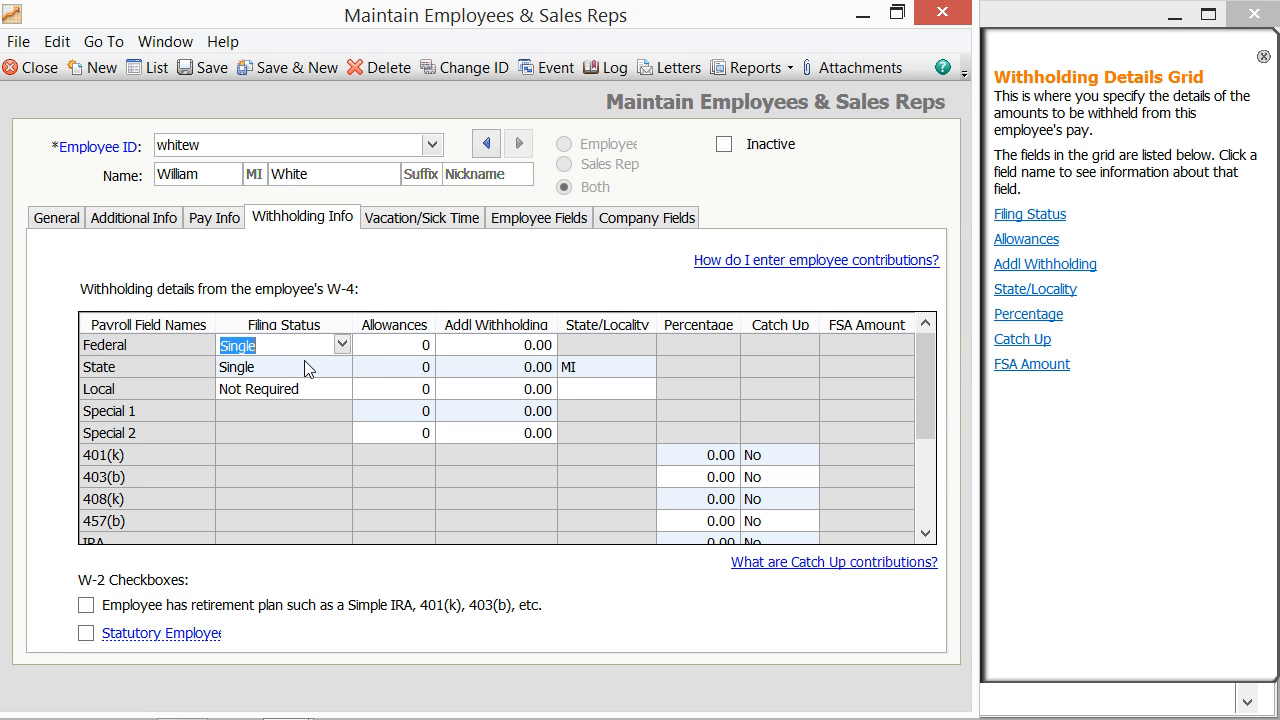
# Step: Review the Federal allowances, additional withholding and State locality MI, then move to Vacation/Sick Time
pyautogui.click(412, 347)
pyautogui.click(476, 349)
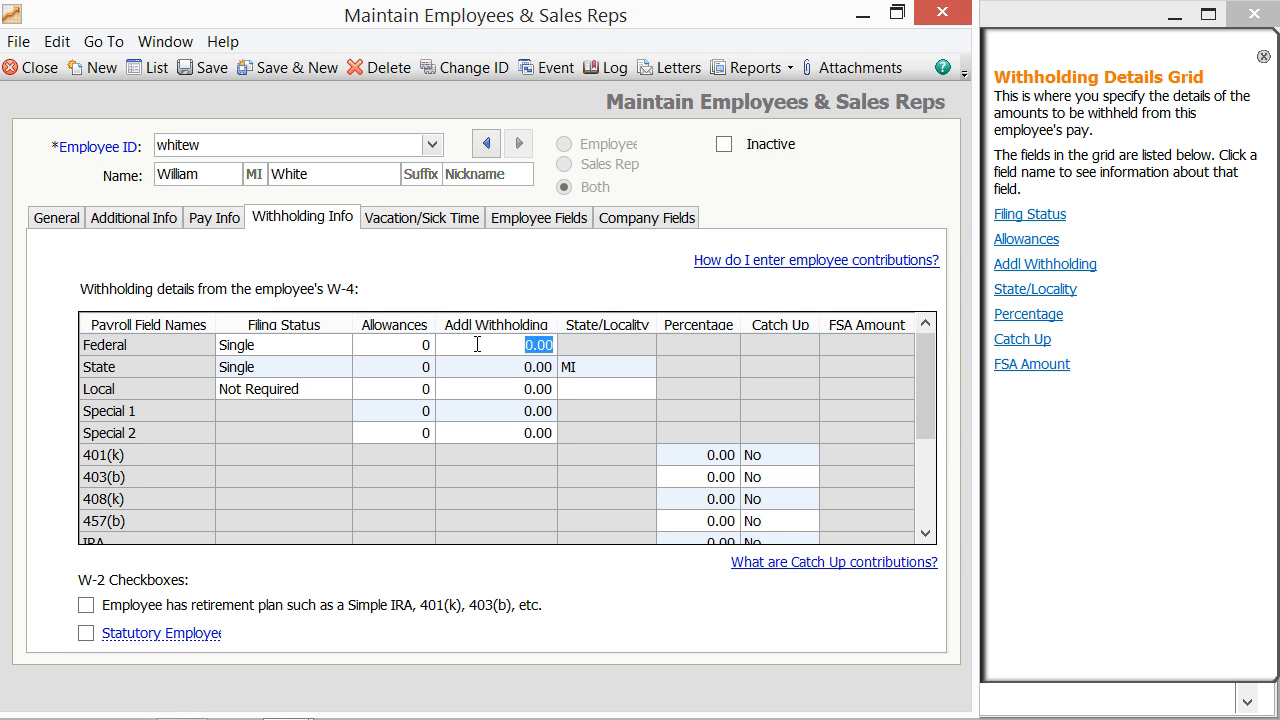
pyautogui.click(597, 370)
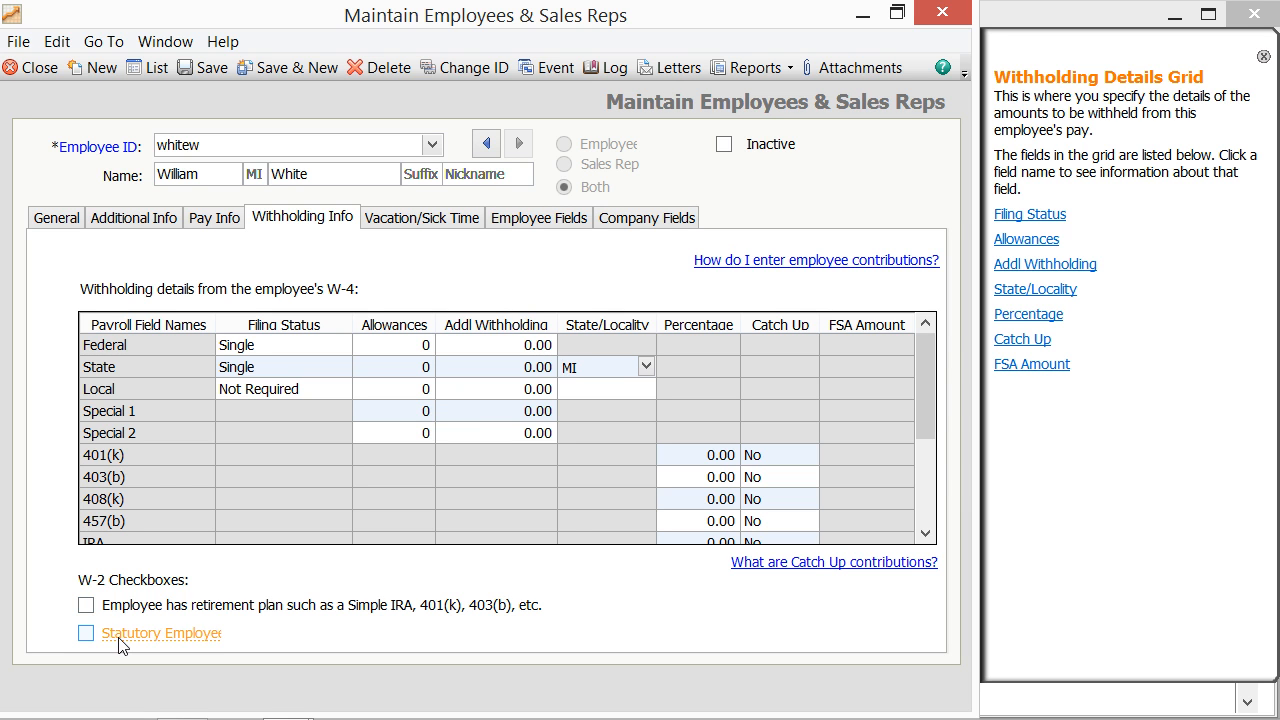
pyautogui.moveTo(118, 645)
pyautogui.click(399, 222)
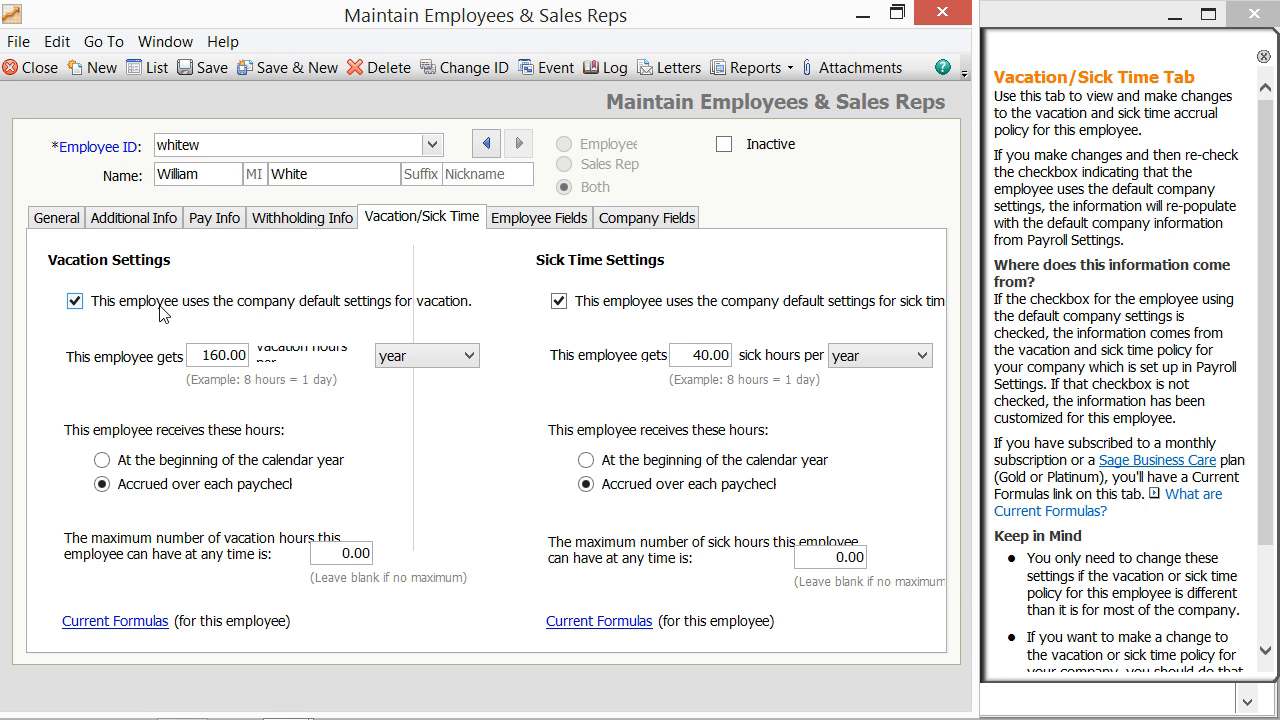
# Step: Uncheck and recheck sick time's company default settings, leaving the 40.00-hour defaults in place
pyautogui.click(577, 303)
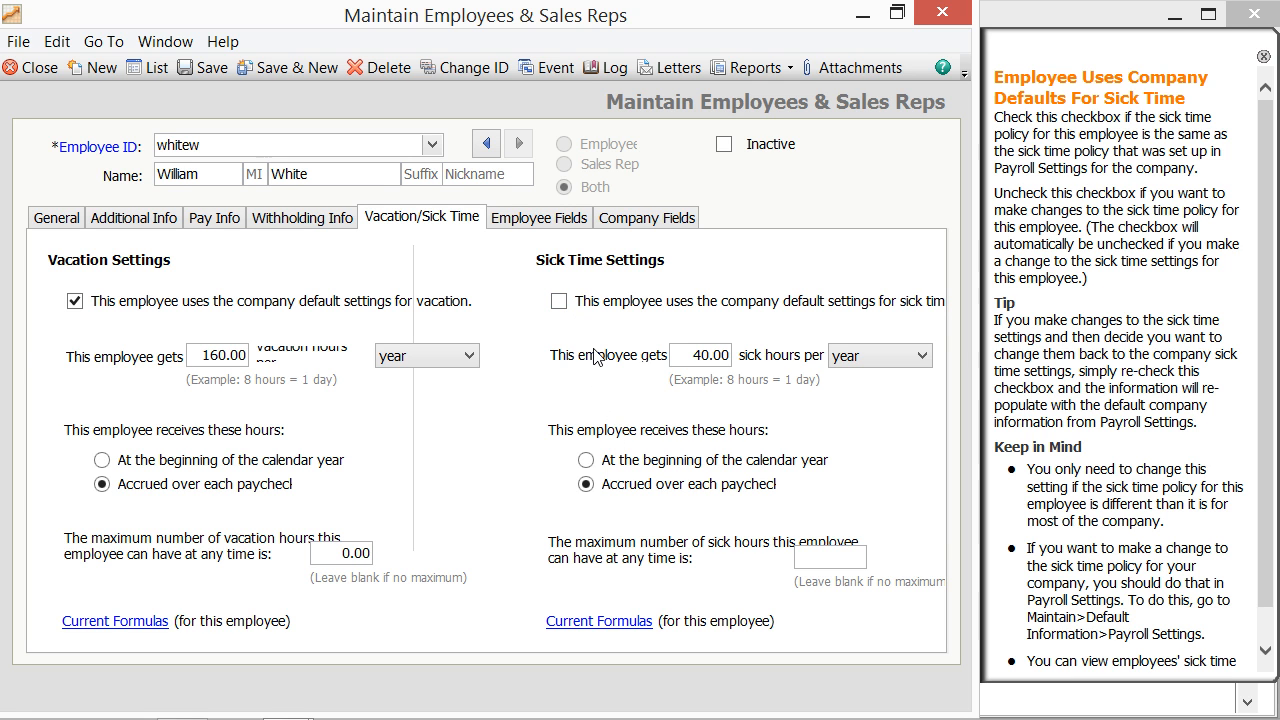
pyautogui.click(559, 302)
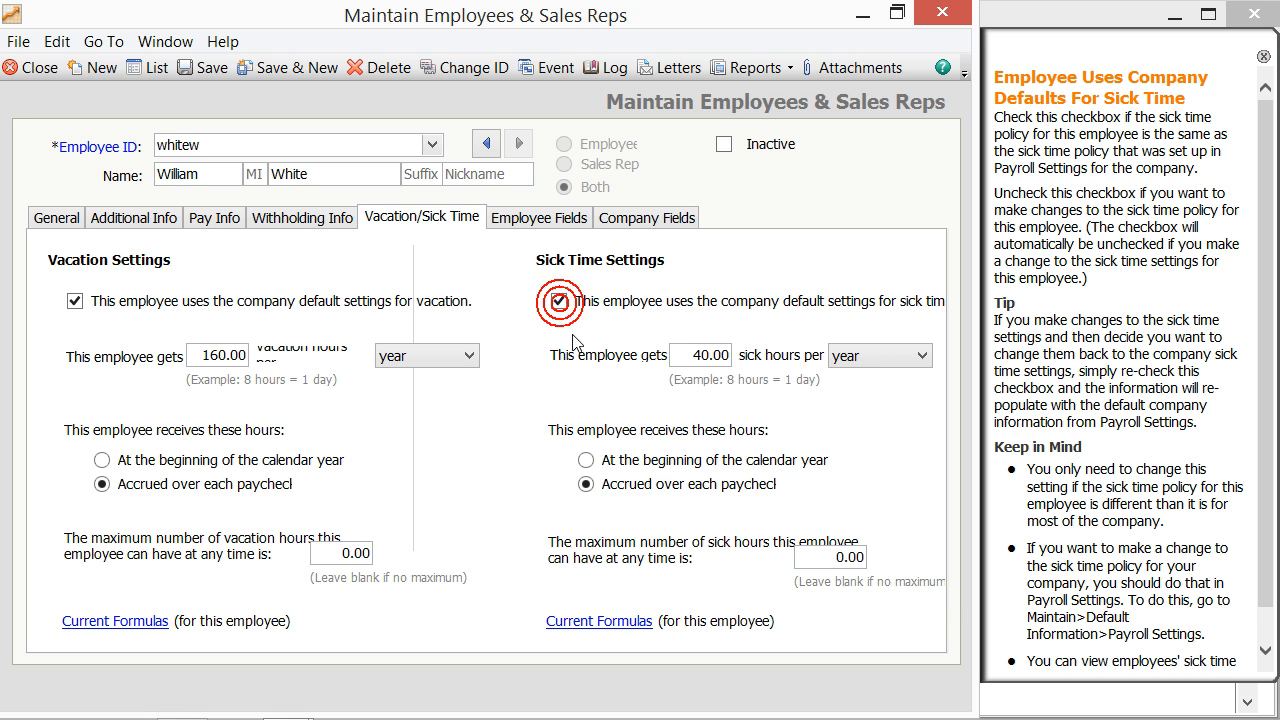
# Step: Inspect the Dental deduction (account 24100, -15.00) on Employee Fields, keeping defaults, then view Company Fields
pyautogui.click(539, 222)
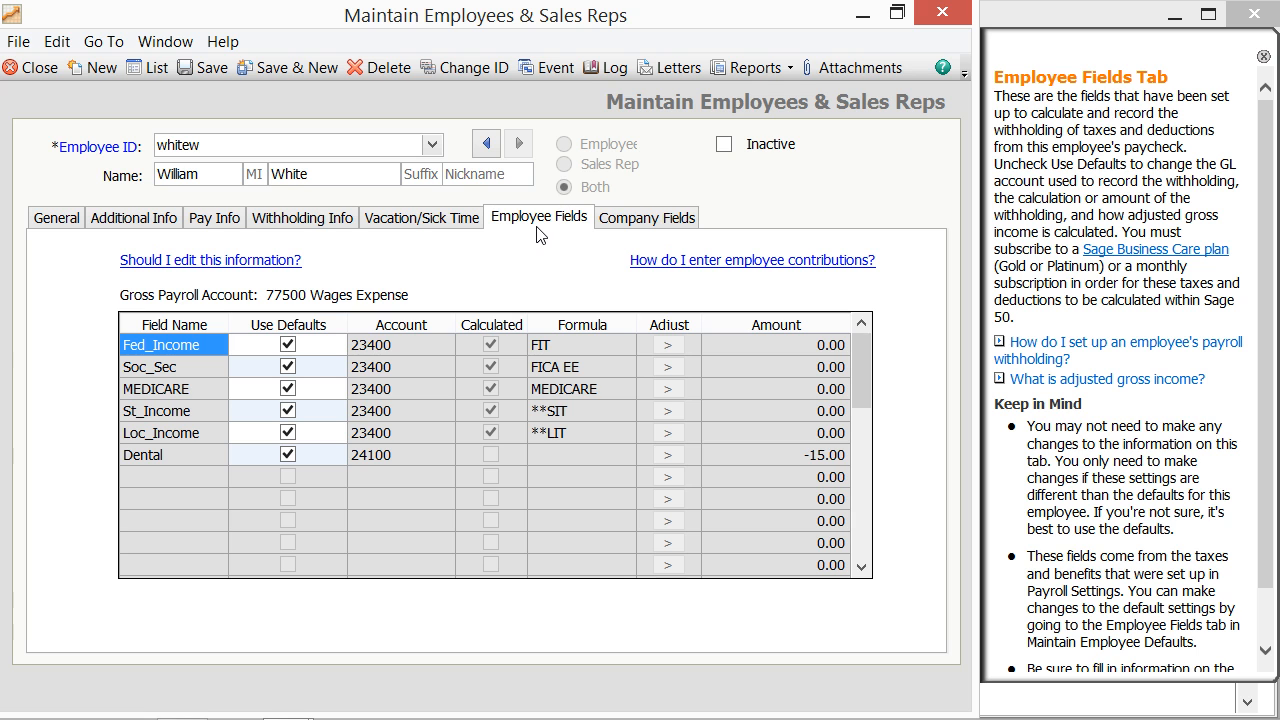
pyautogui.click(288, 453)
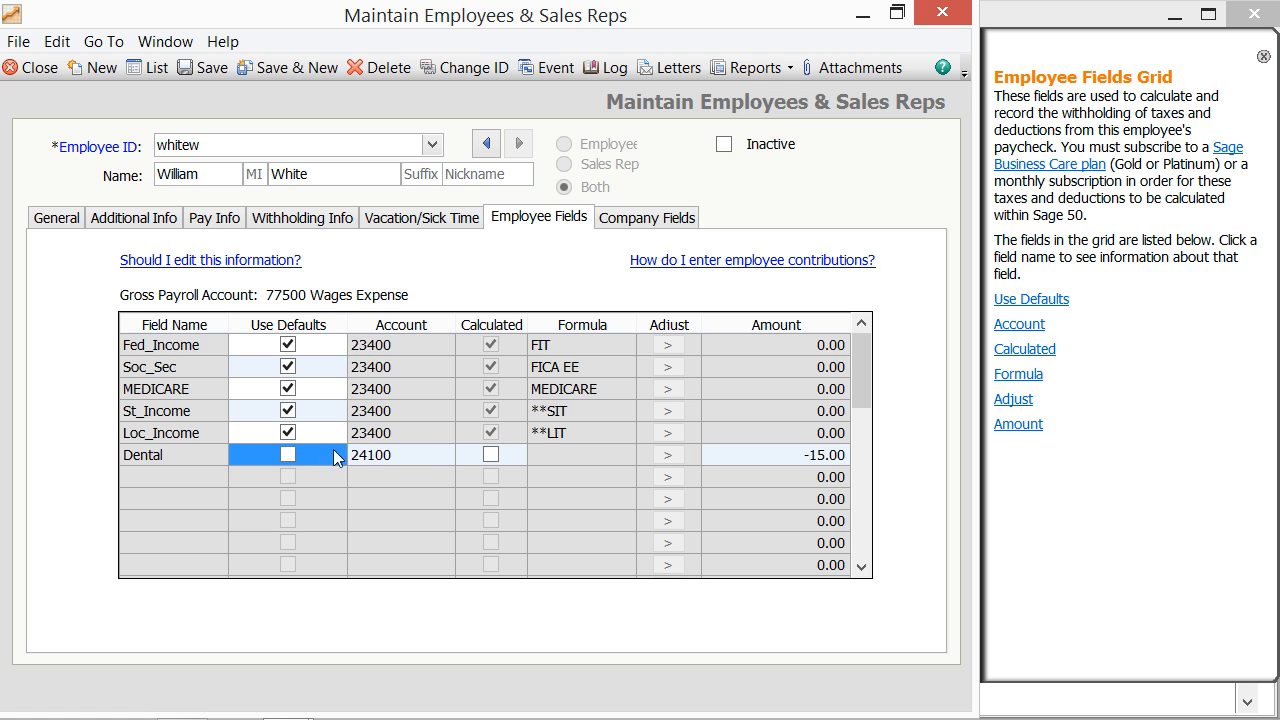
pyautogui.click(405, 456)
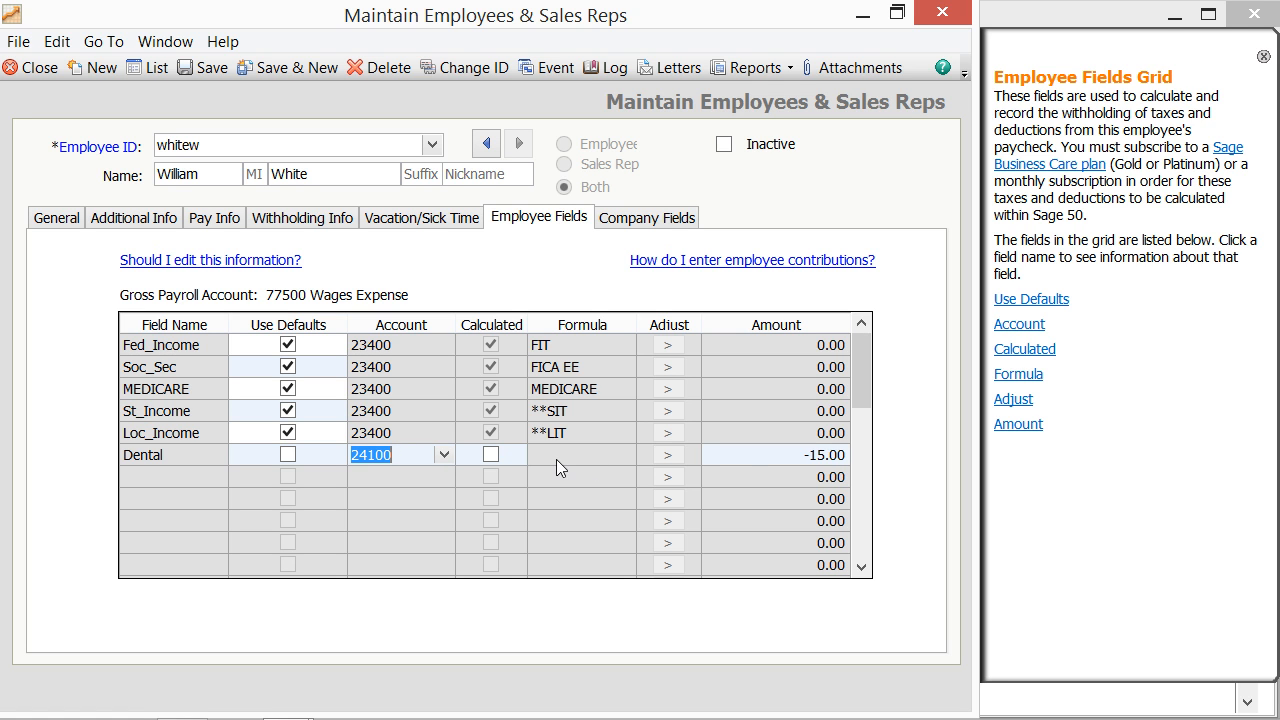
pyautogui.click(747, 455)
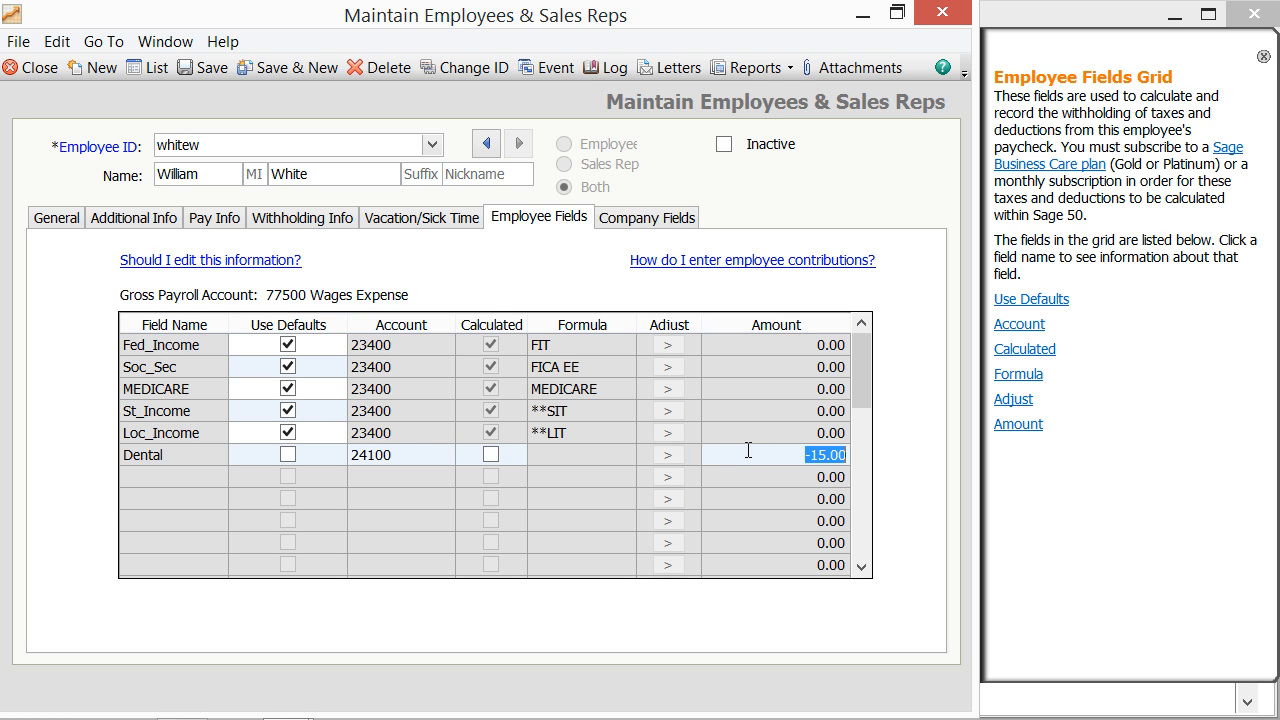
pyautogui.click(288, 455)
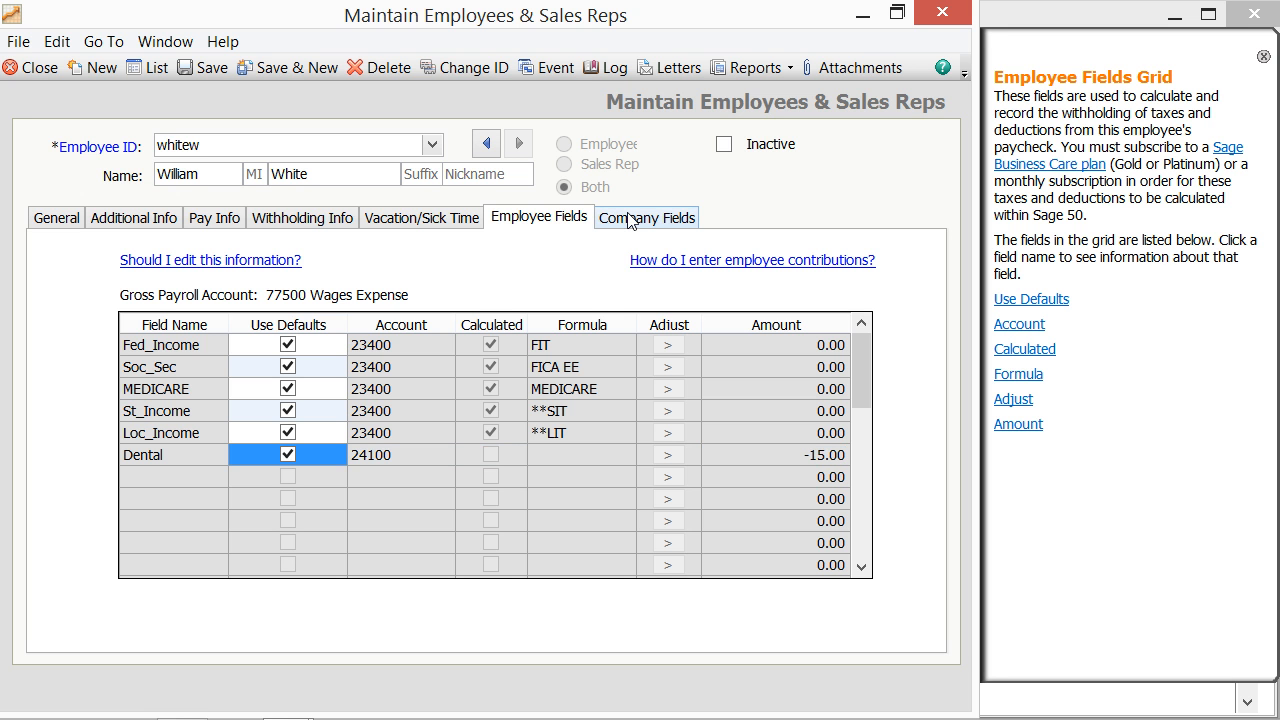
pyautogui.click(628, 219)
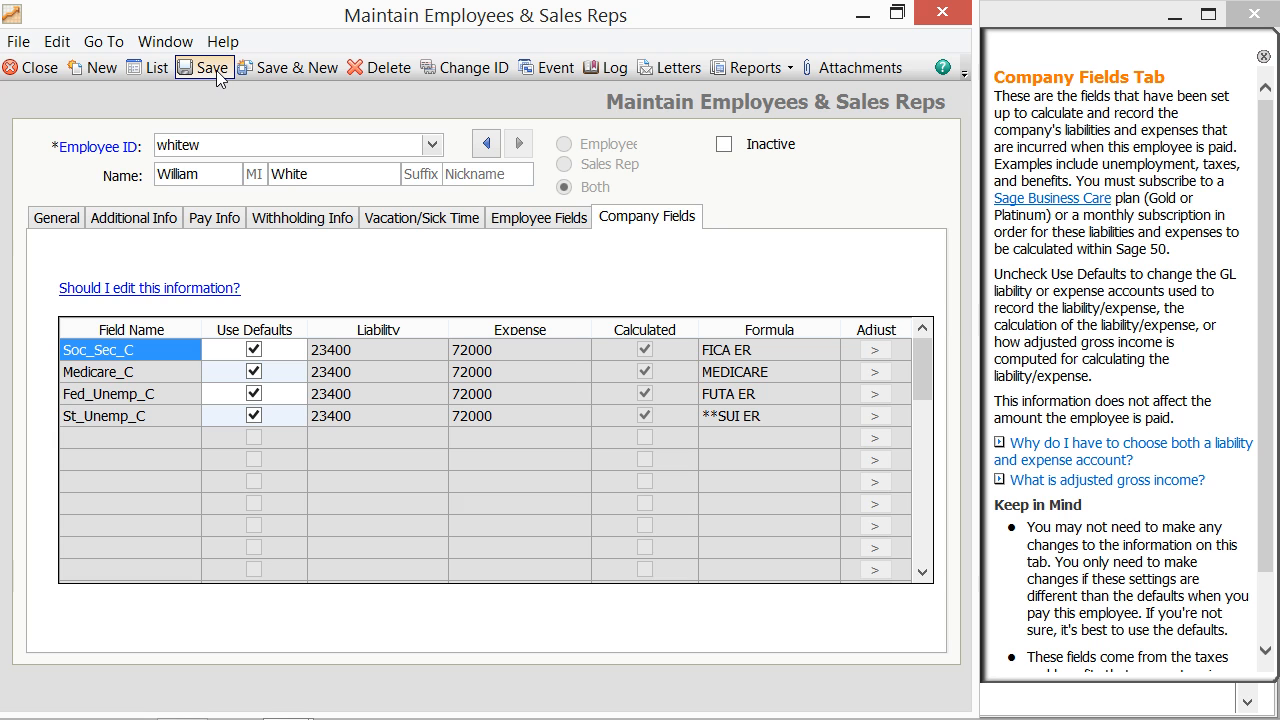
# Step: Save the employee record with Save & New and close the maintenance window
pyautogui.click(281, 68)
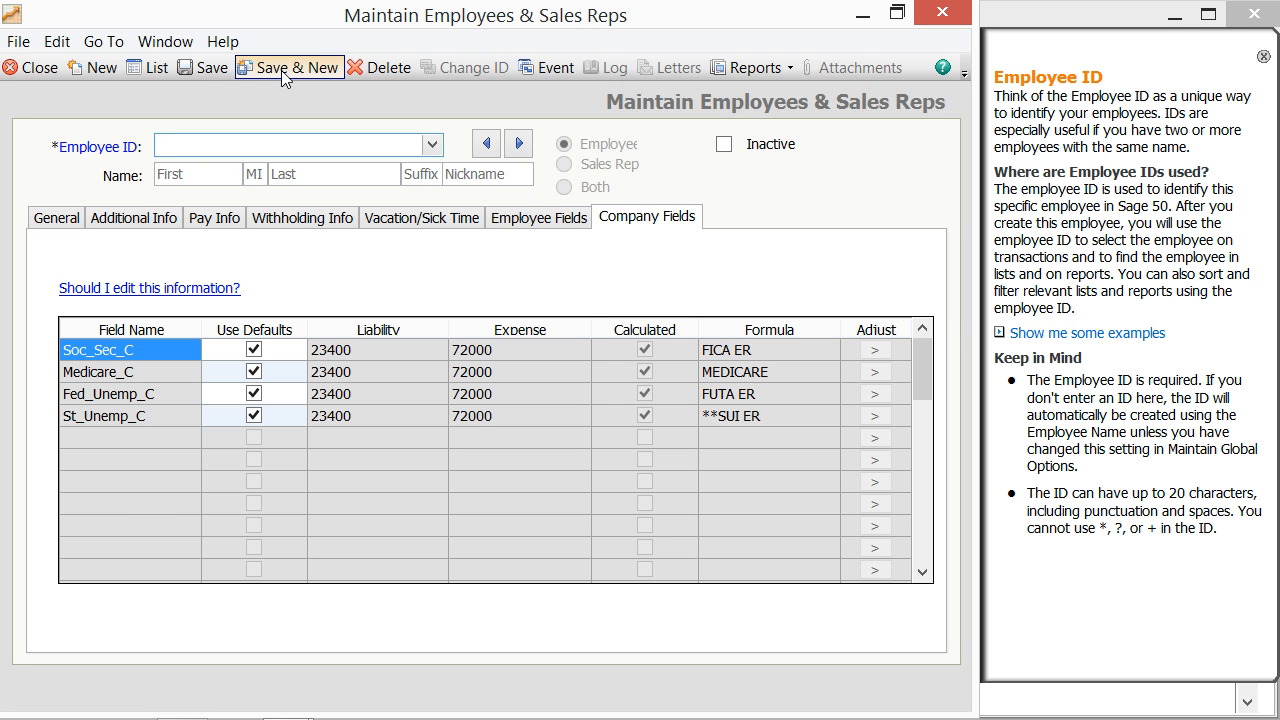
pyautogui.click(40, 68)
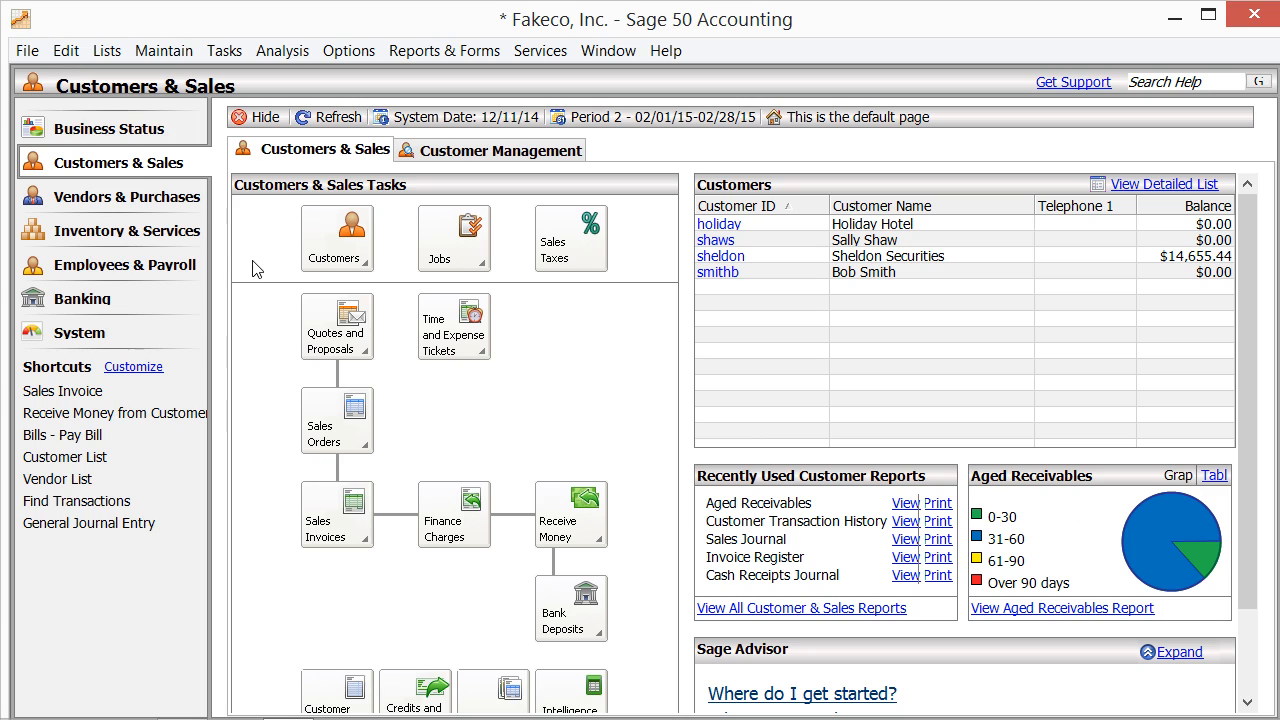